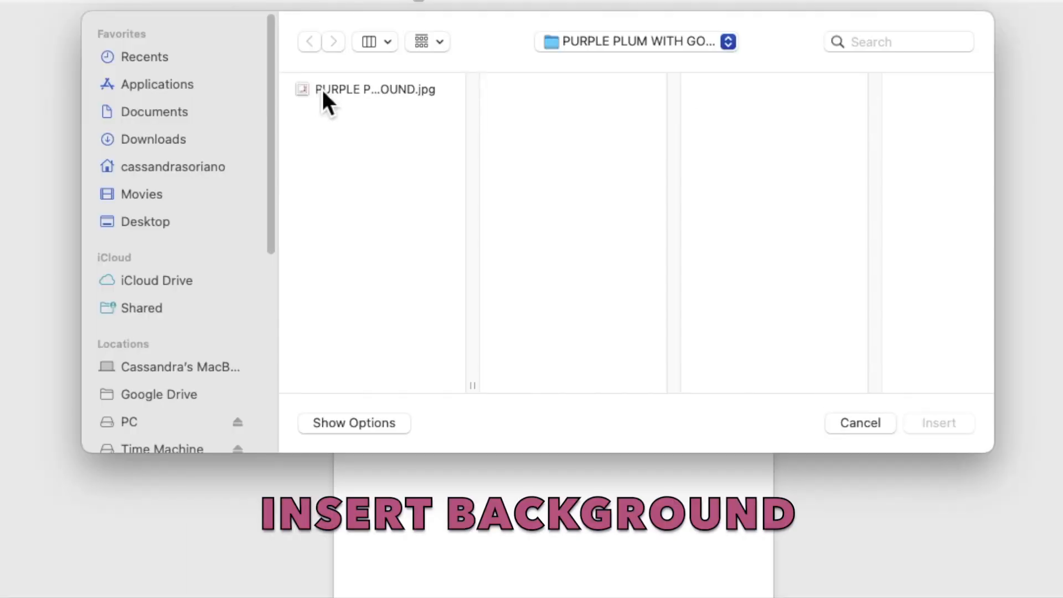
- Insert the purple plum floral gold-frame image and set its wrapping to Behind Text
left_click(322, 90)
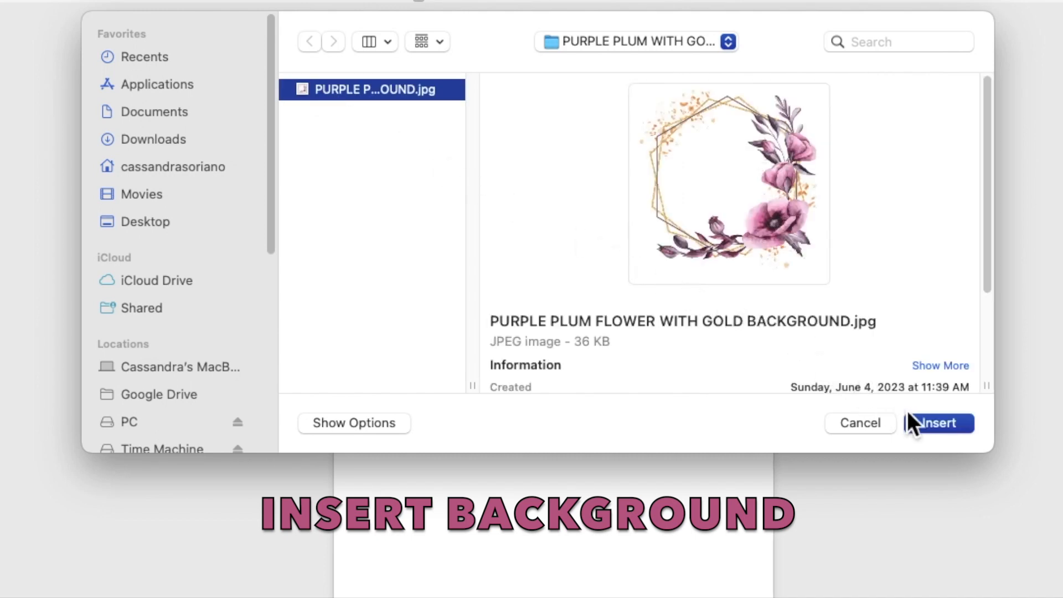
left_click(926, 423)
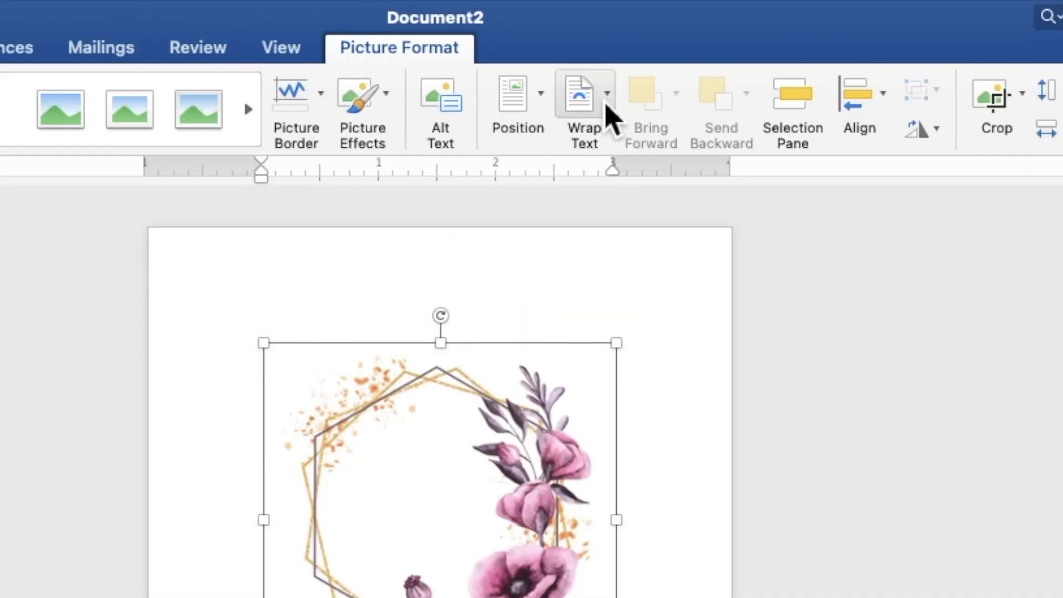
left_click(606, 103)
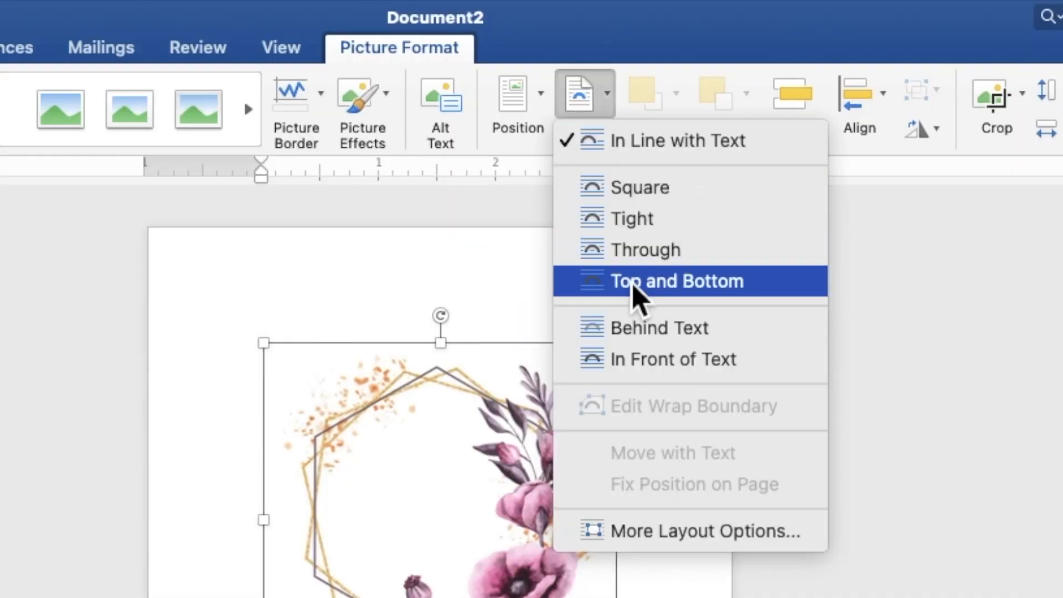
left_click(643, 331)
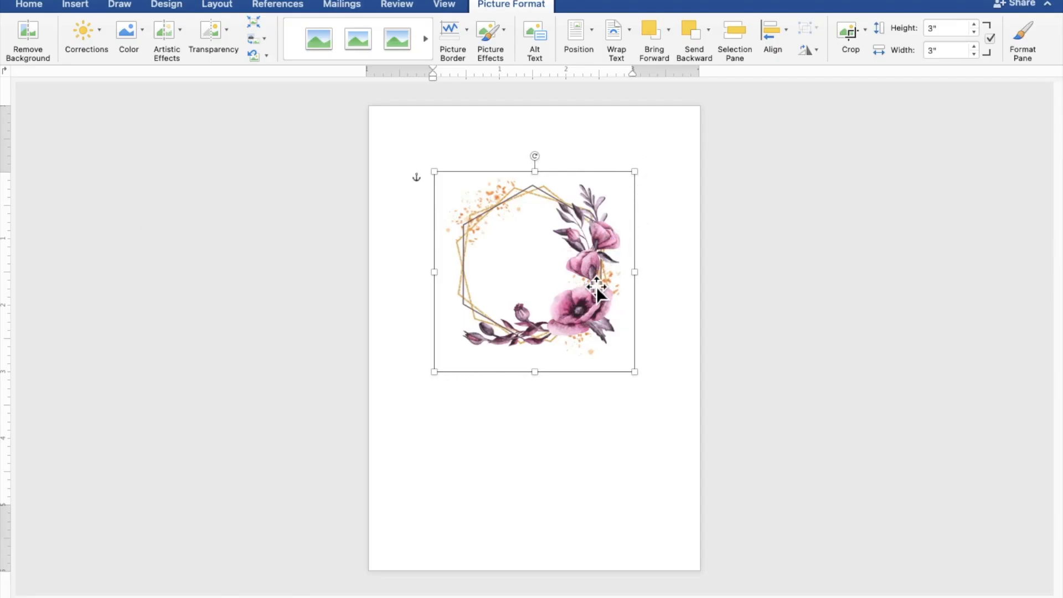
- Move and enlarge the frame image to about 7.93 inches square so it covers the page
left_click_drag(584, 323, 493, 248)
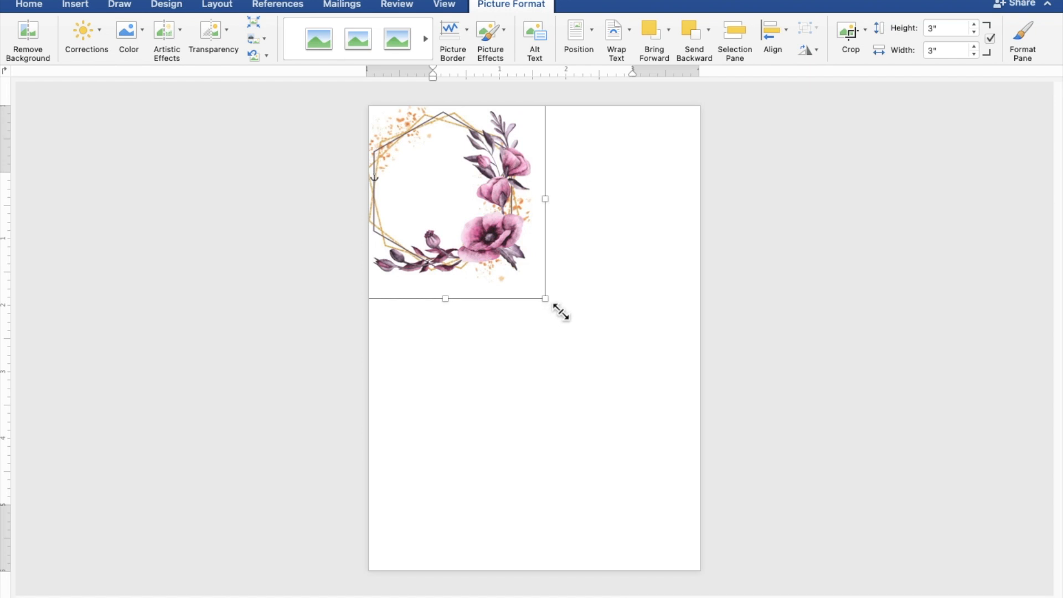
left_click_drag(558, 306, 875, 588)
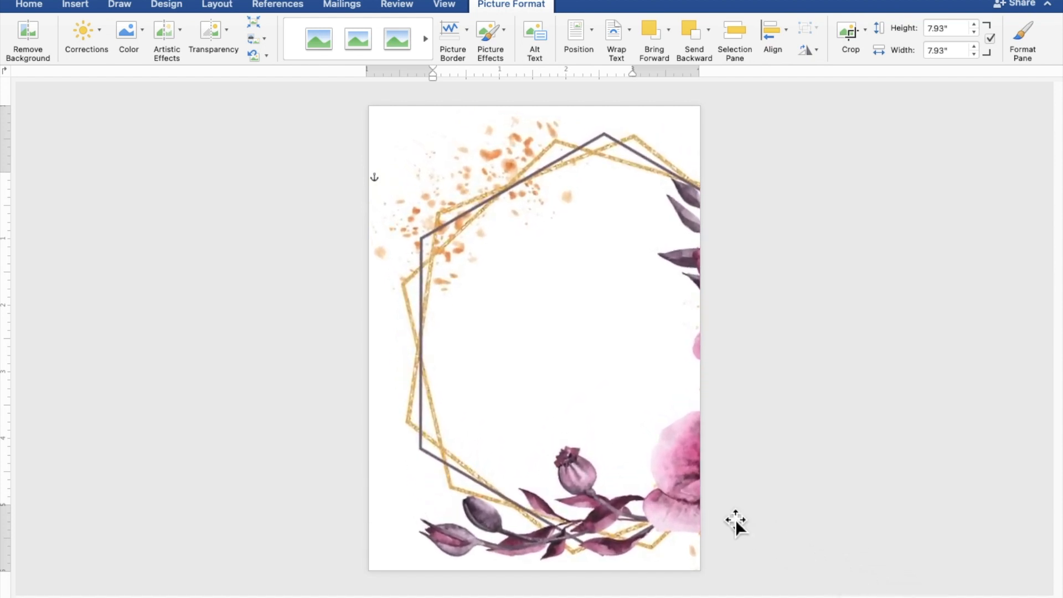
left_click_drag(663, 490, 611, 479)
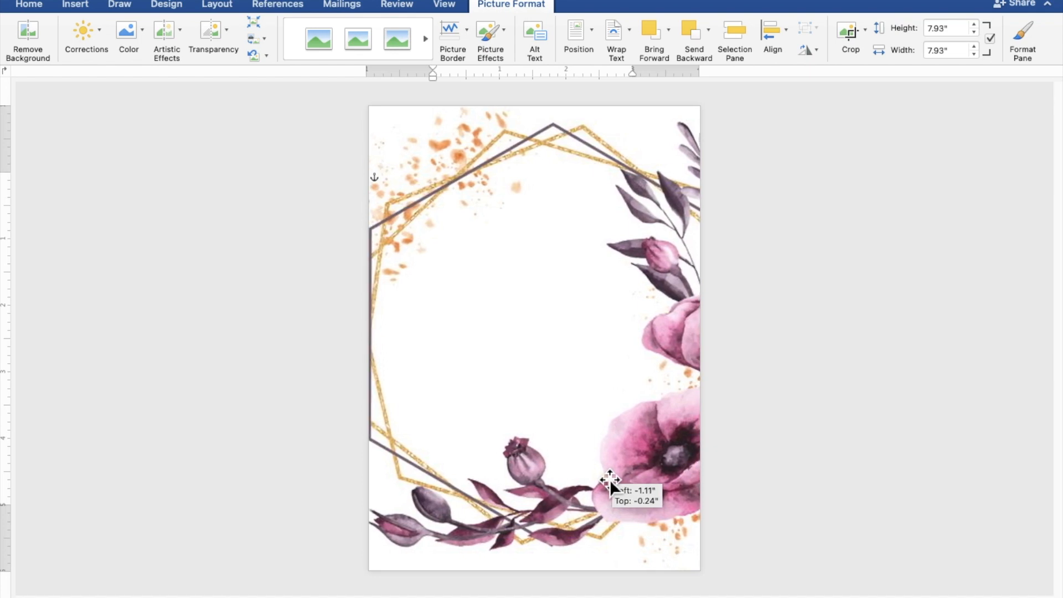
left_click_drag(610, 479, 610, 479)
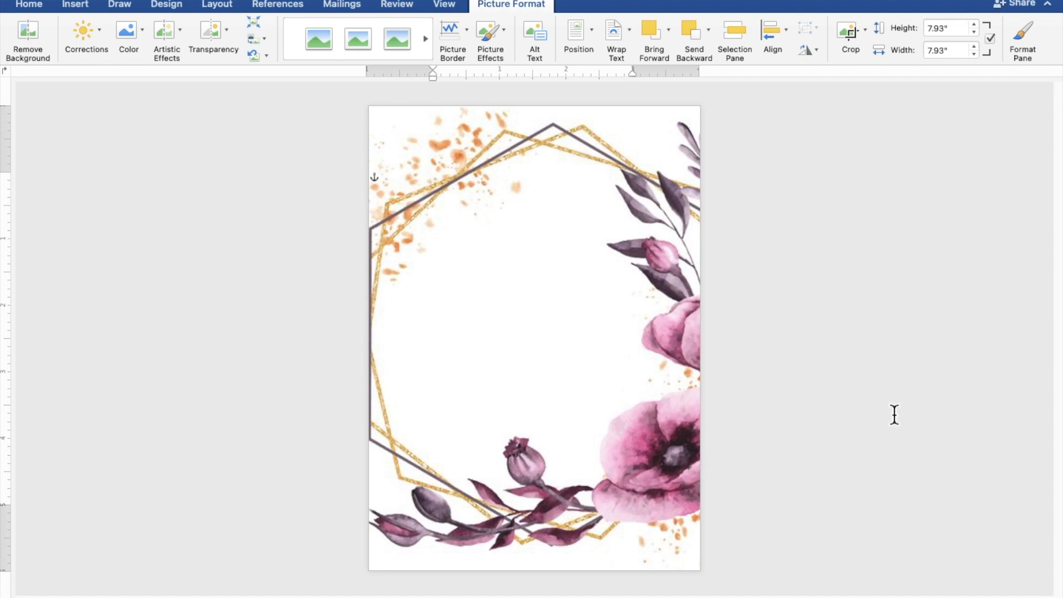
- Draw a rectangle about 4.59 by 4.58 inches across the centre of the floral frame
left_click(921, 407)
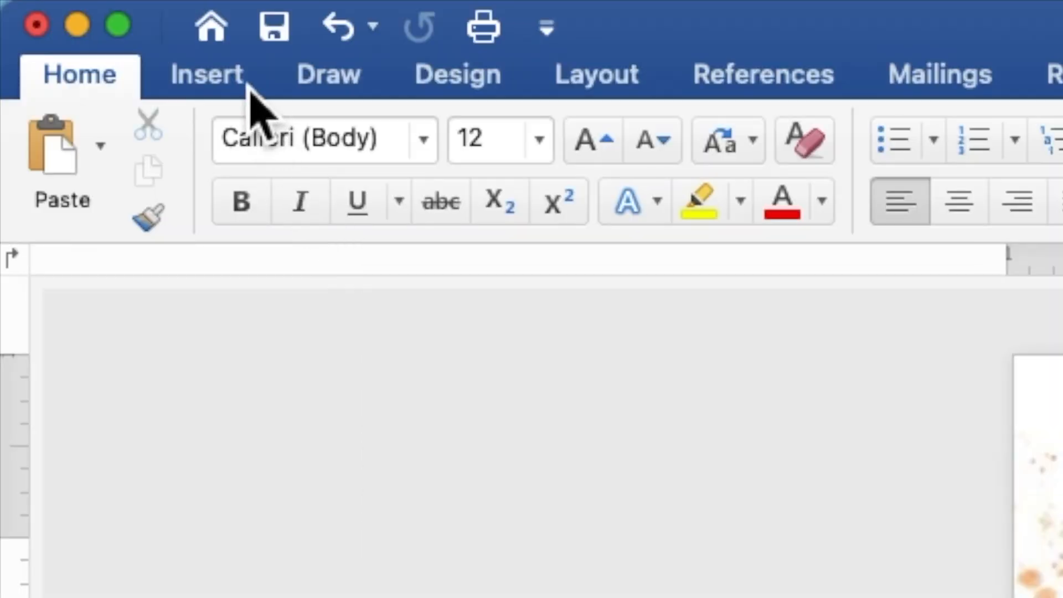
left_click(250, 91)
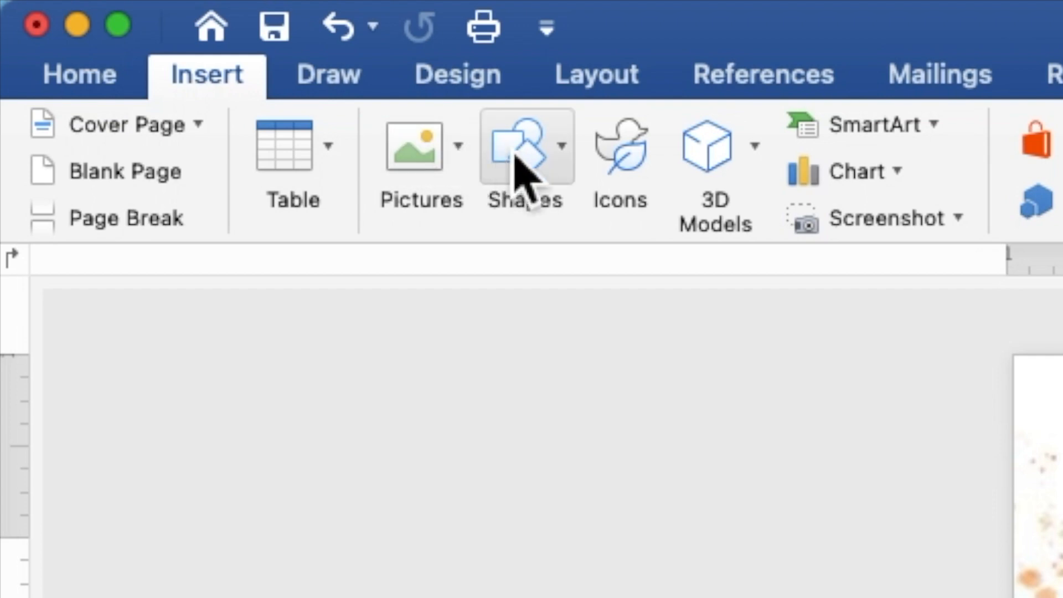
left_click(536, 166)
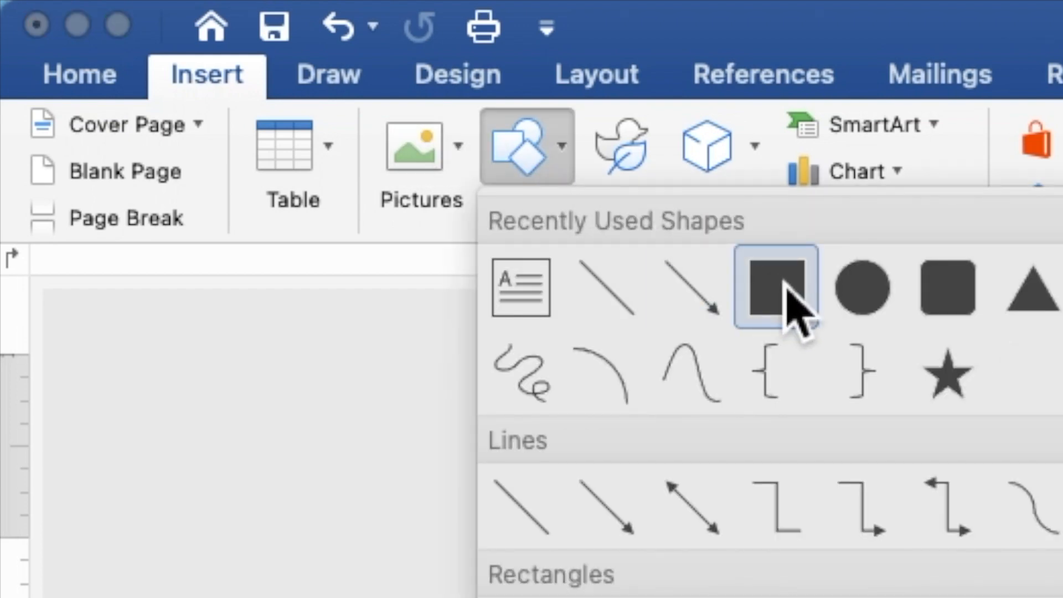
left_click(792, 301)
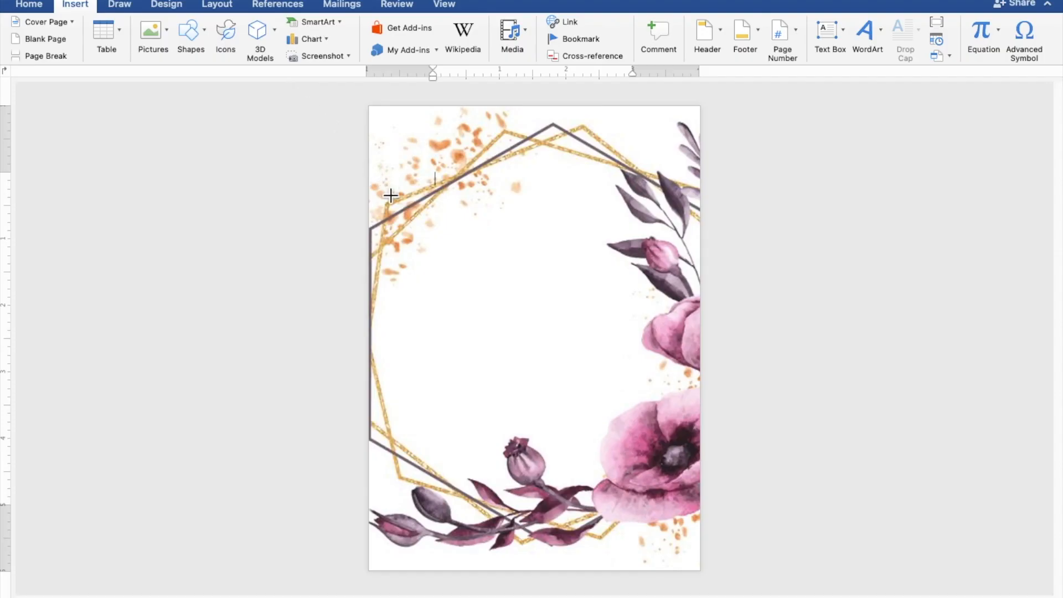
mouse_move(382, 187)
left_mouse_down()
mouse_move(421, 357)
mouse_move(460, 425)
mouse_move(554, 486)
mouse_move(695, 500)
left_mouse_up()
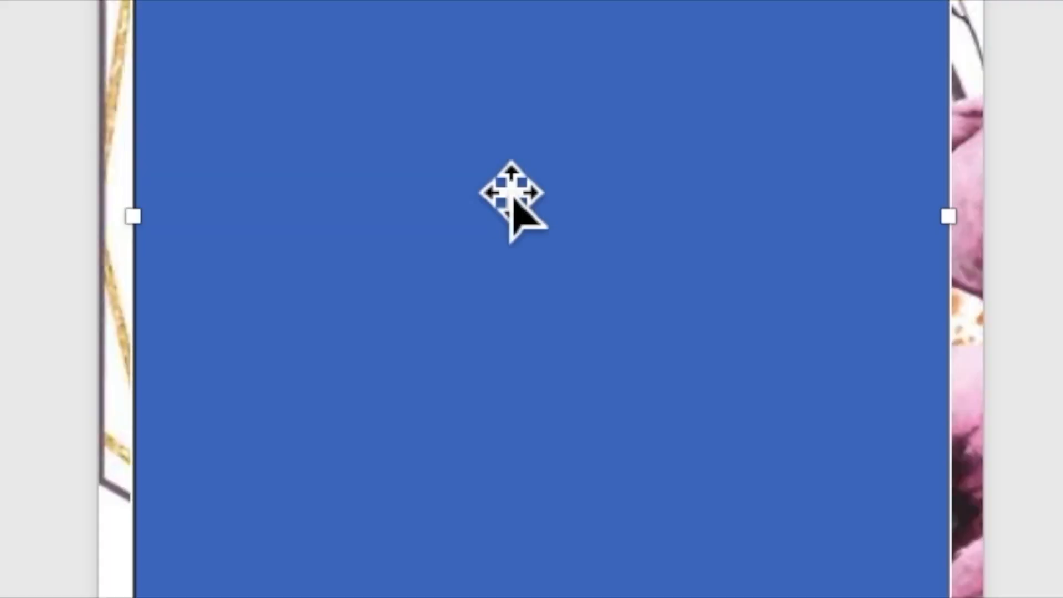
- Add text to the rectangle and type the heading 'TOGETHER WITH THEIR FAMILIES'
right_click(518, 325)
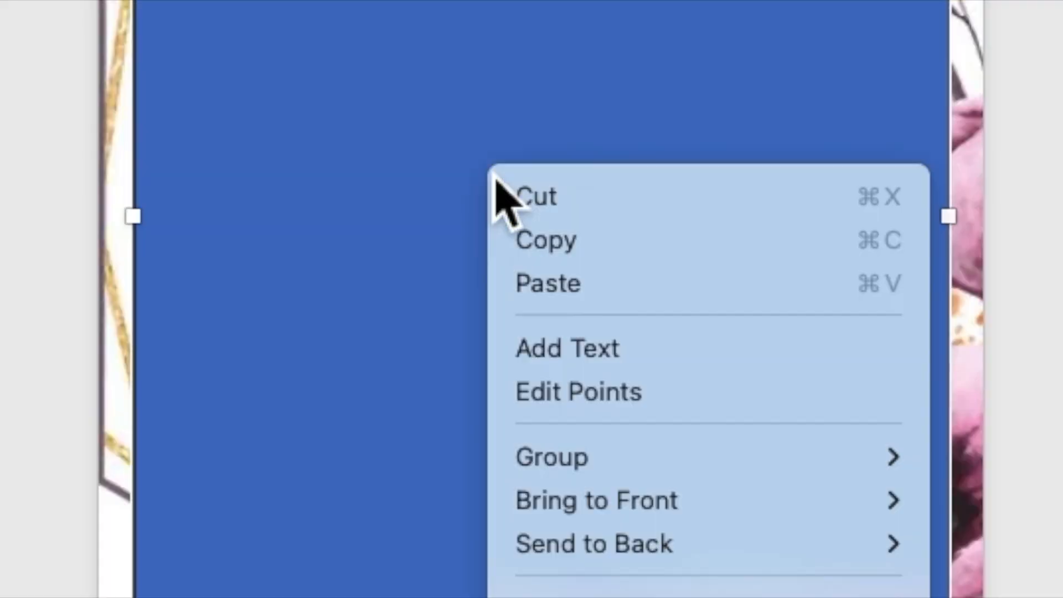
left_click(590, 353)
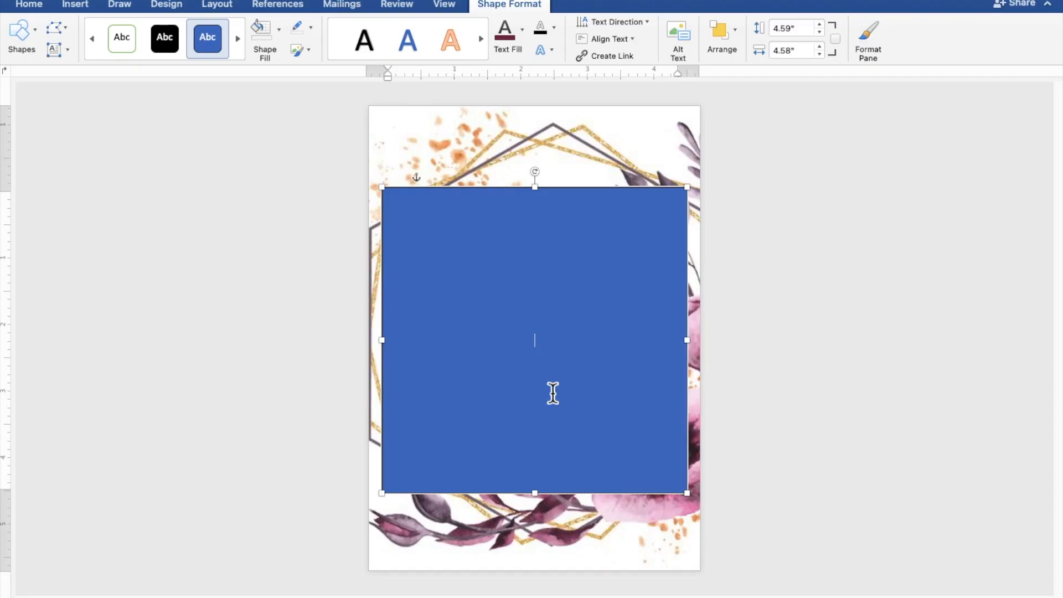
scroll(552, 393, "up", 5)
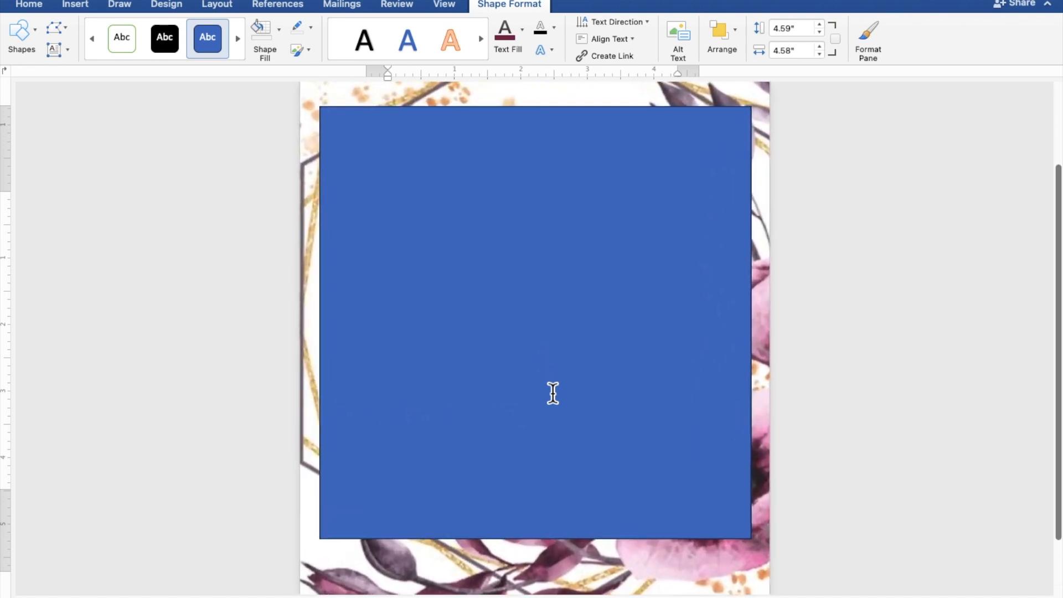
scroll(553, 394, "up", 5)
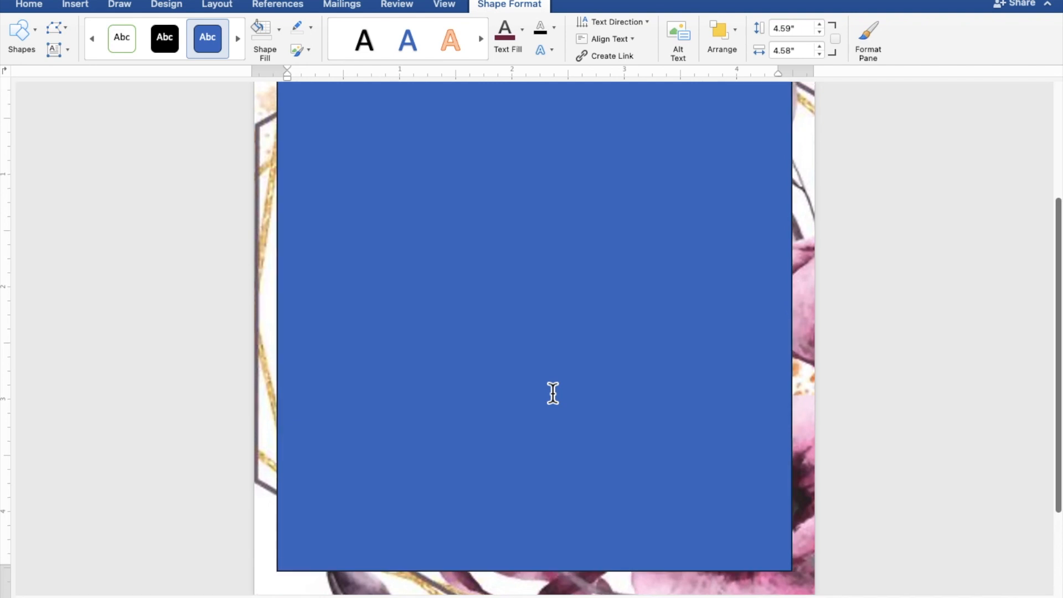
scroll(553, 393, "up", 2)
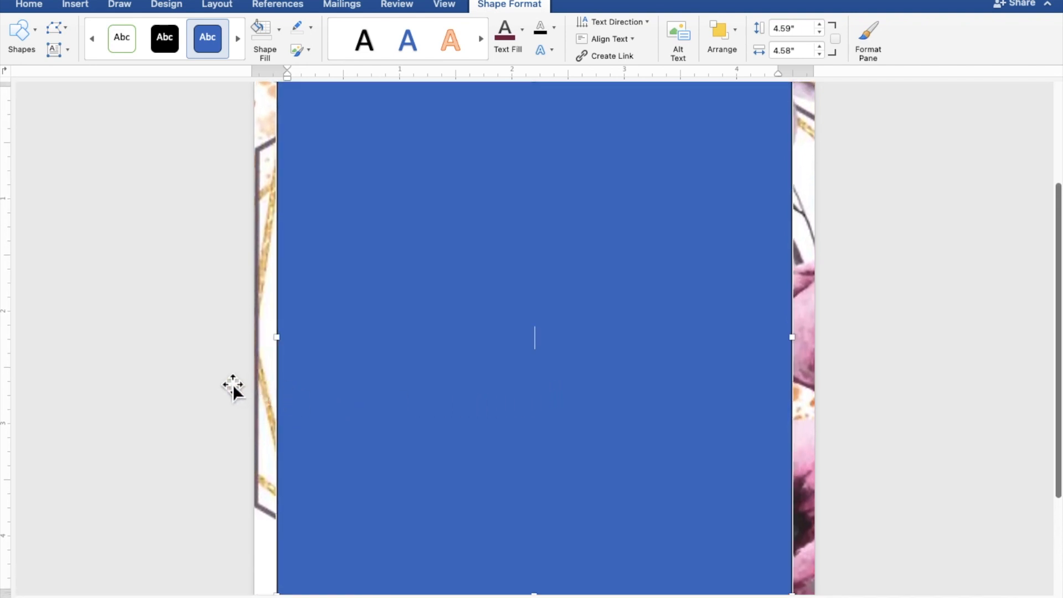
type("TOGETHER WITH T")
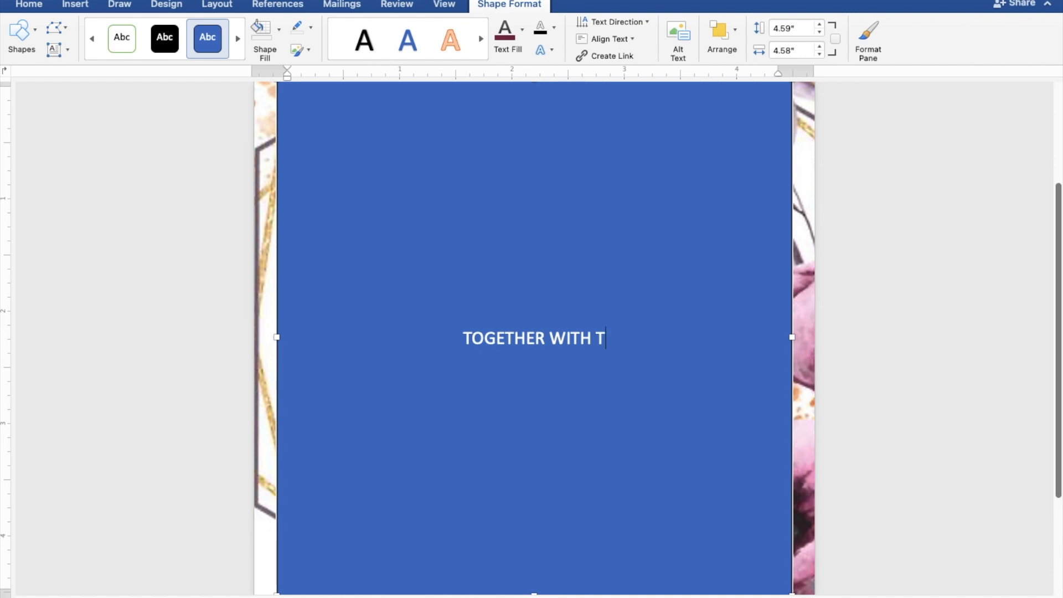
type("HEI")
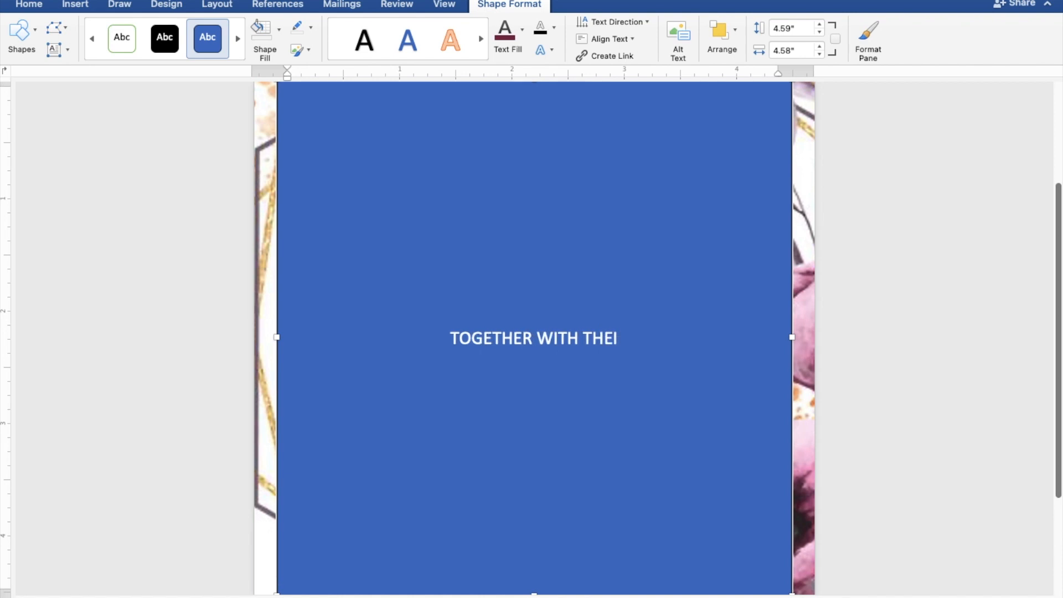
type("R FAMILIES")
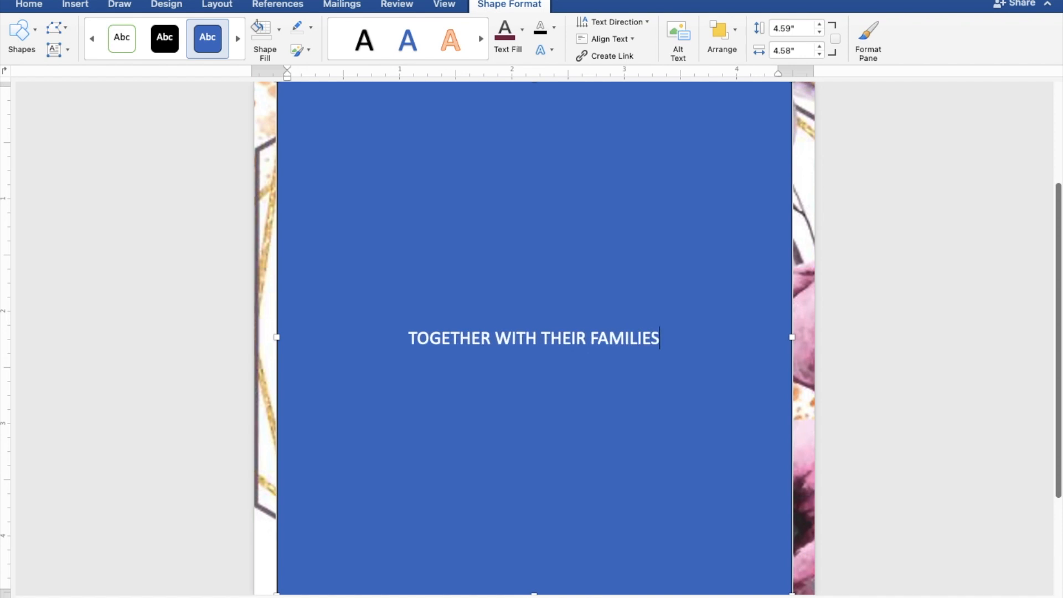
- Below the heading, add the groom's name, 'AND', and the bride's name on separate lines
key("Return")
key("Return")
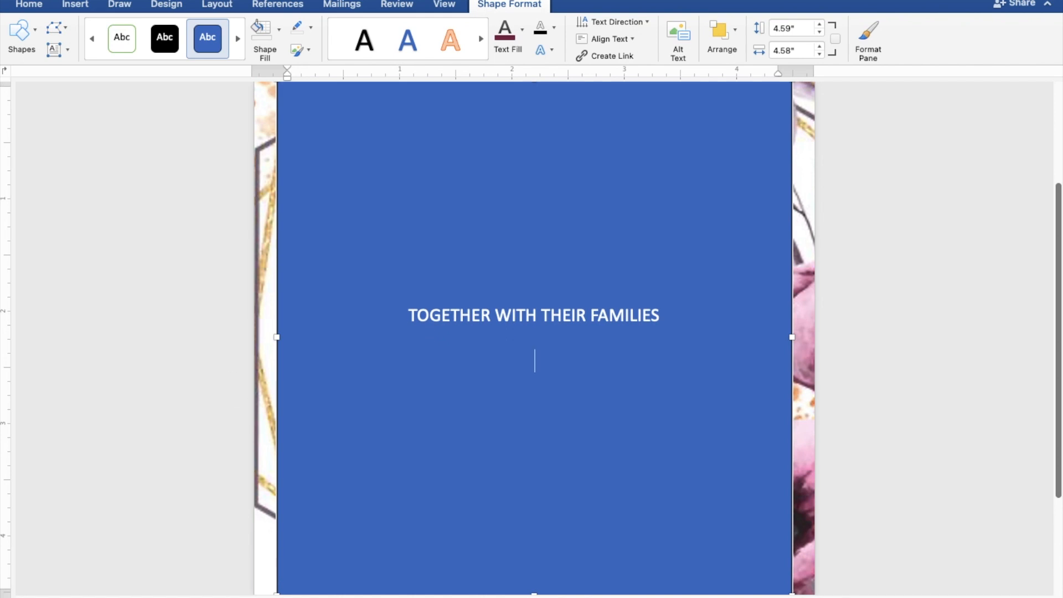
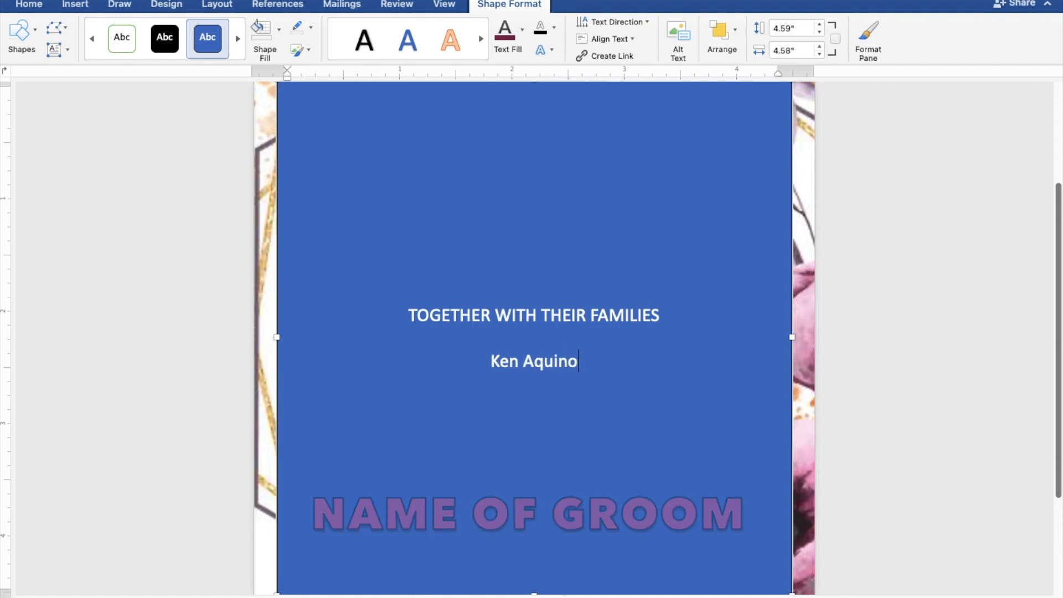
key("Return")
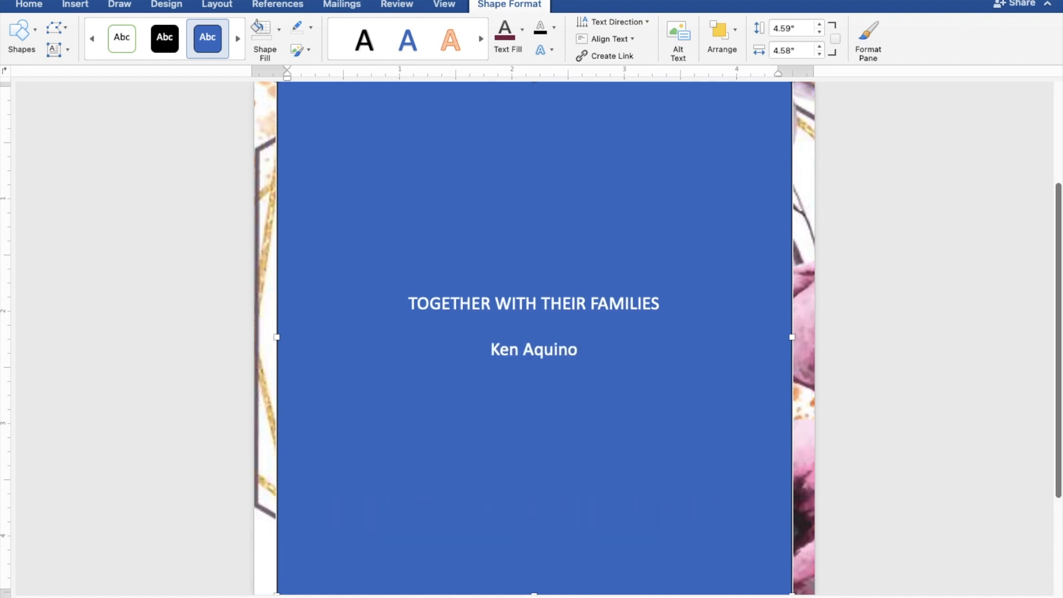
type("AND")
key("Return")
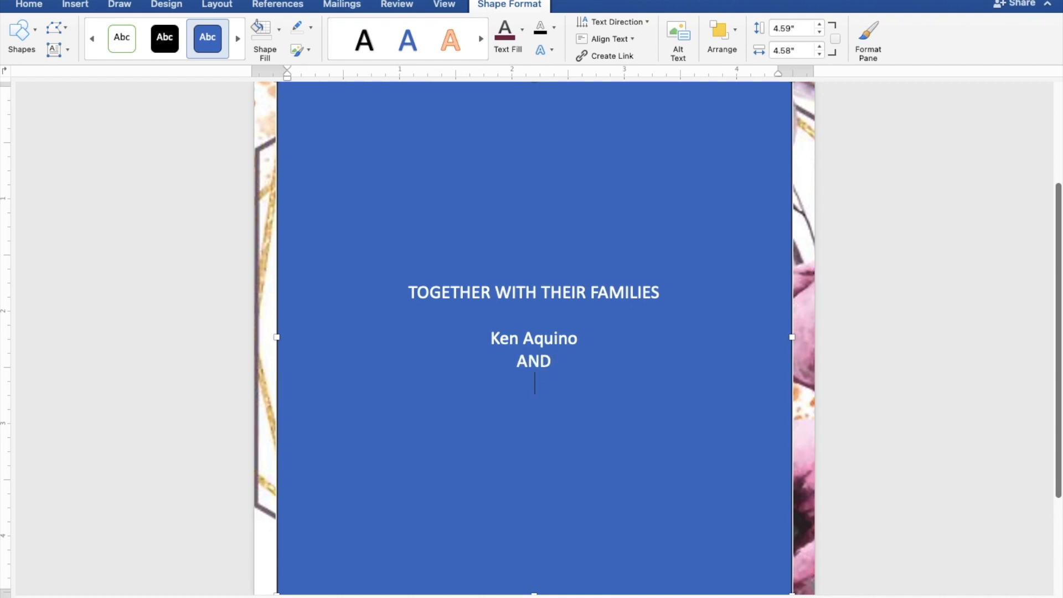
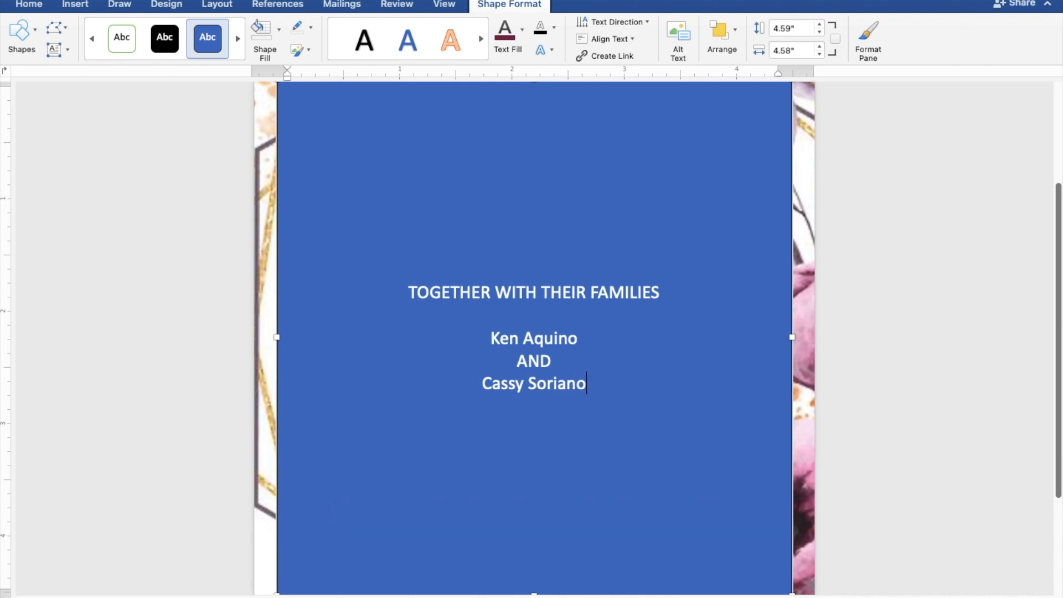
- Add the lines 'REQUEST THE PLEASURE OF YOUR PRESENCE' and 'AS THEY JOYFULLY UNITE IN MARRIAGE'
key("Return")
key("Return")
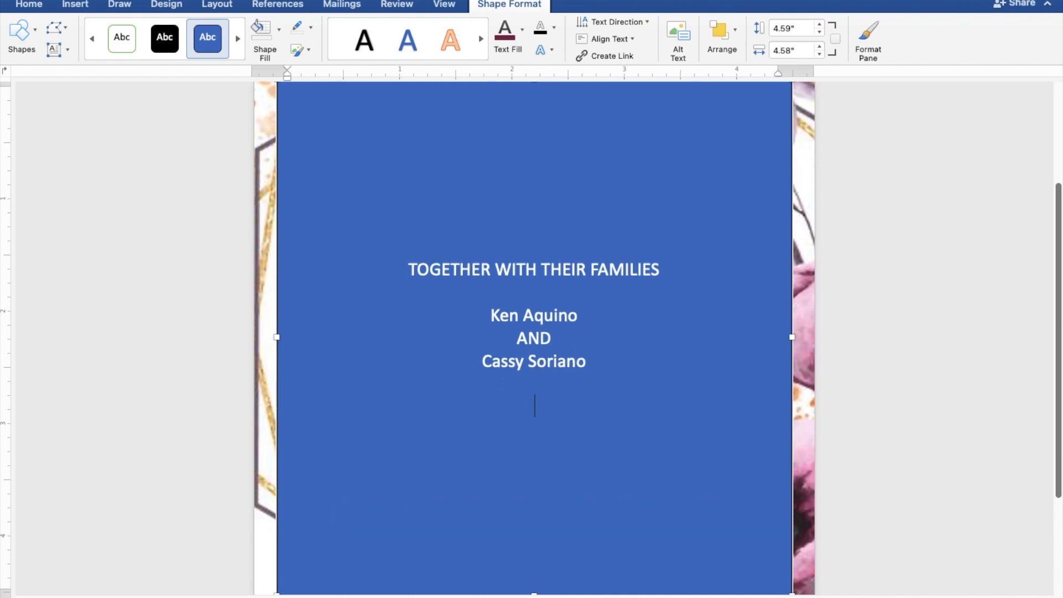
type("REQUEST T")
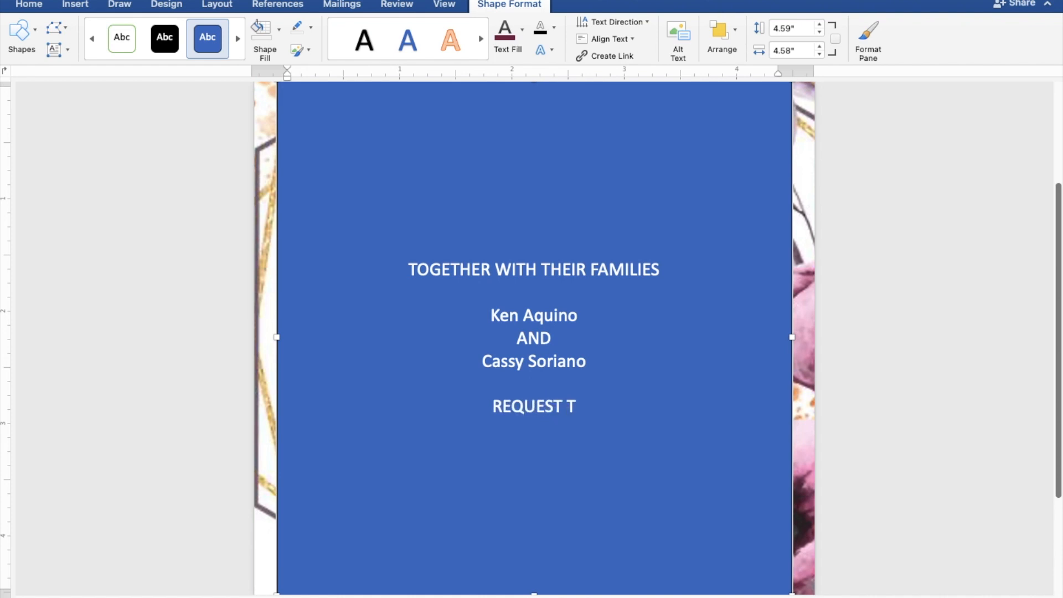
type("HE")
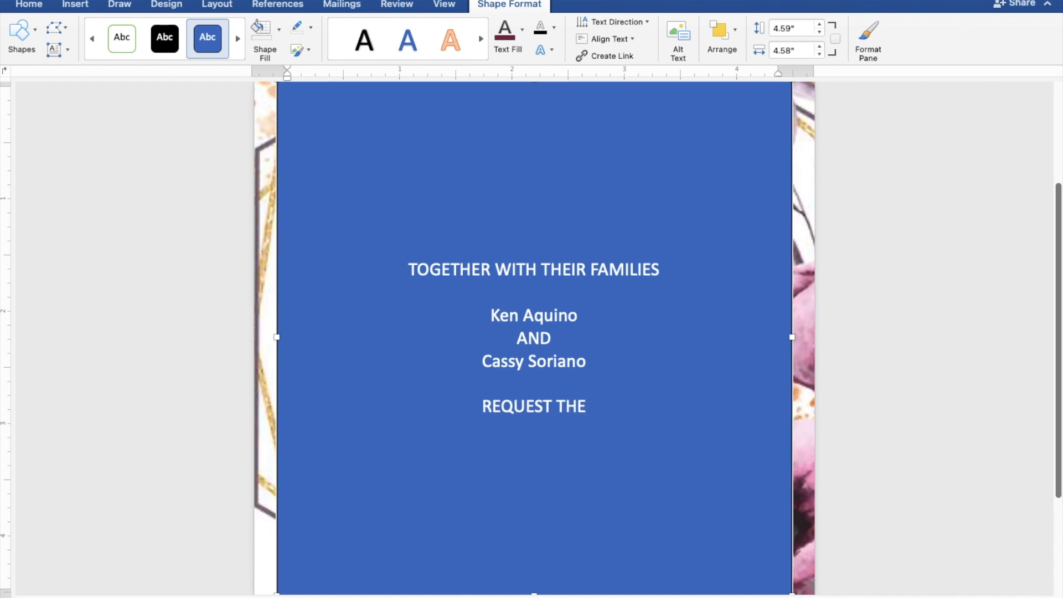
type(" PLE")
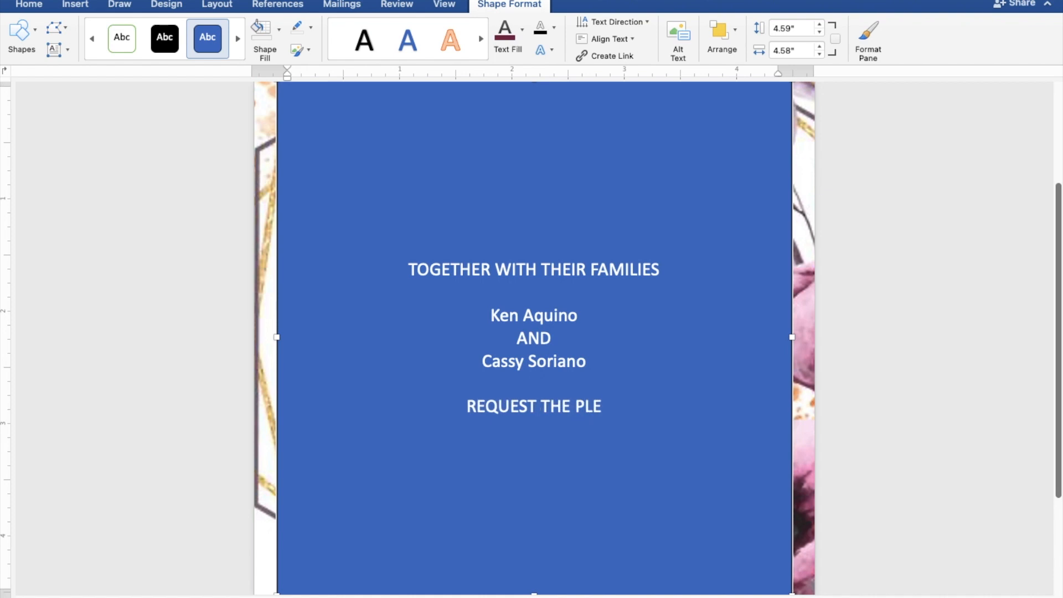
type("ASURE ")
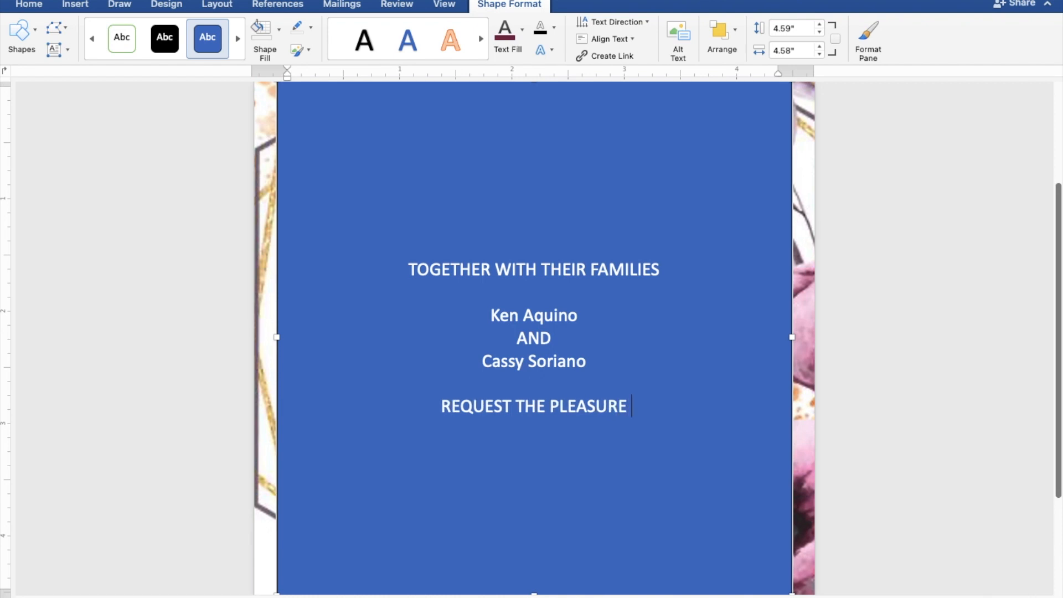
type("OF")
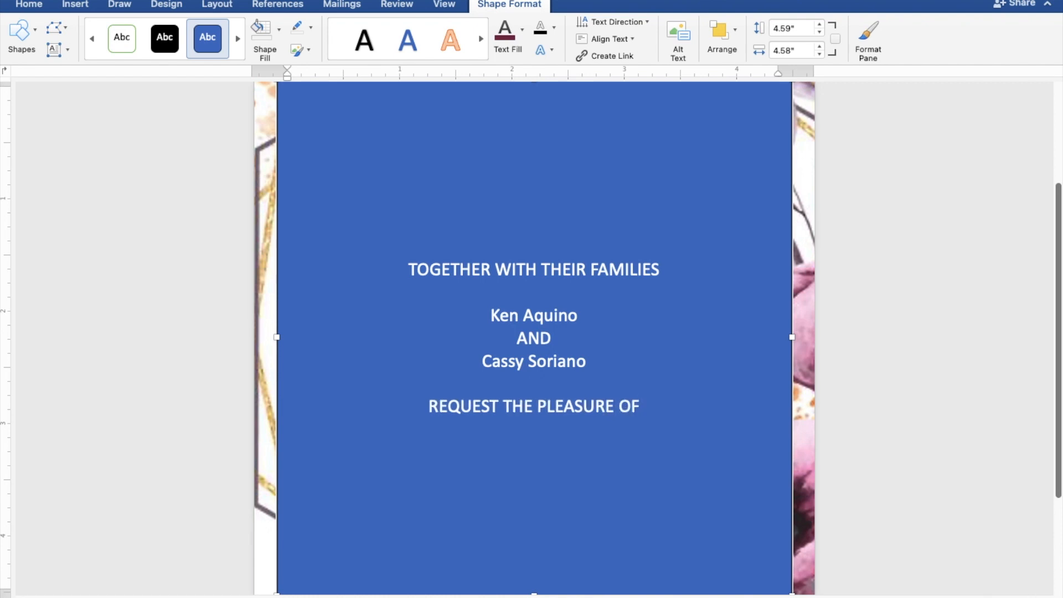
type(" YOU")
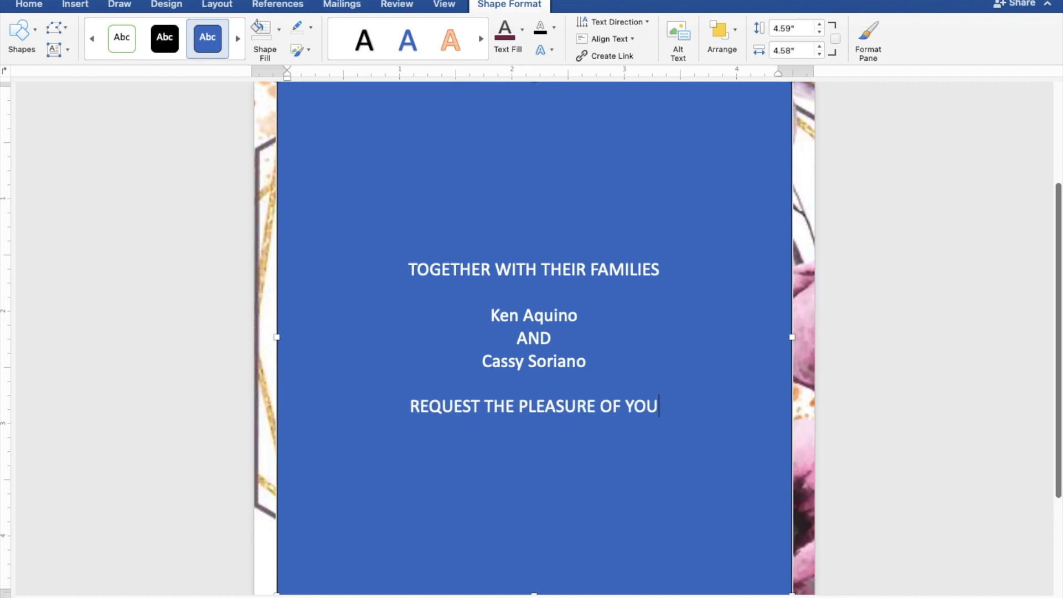
type("R P")
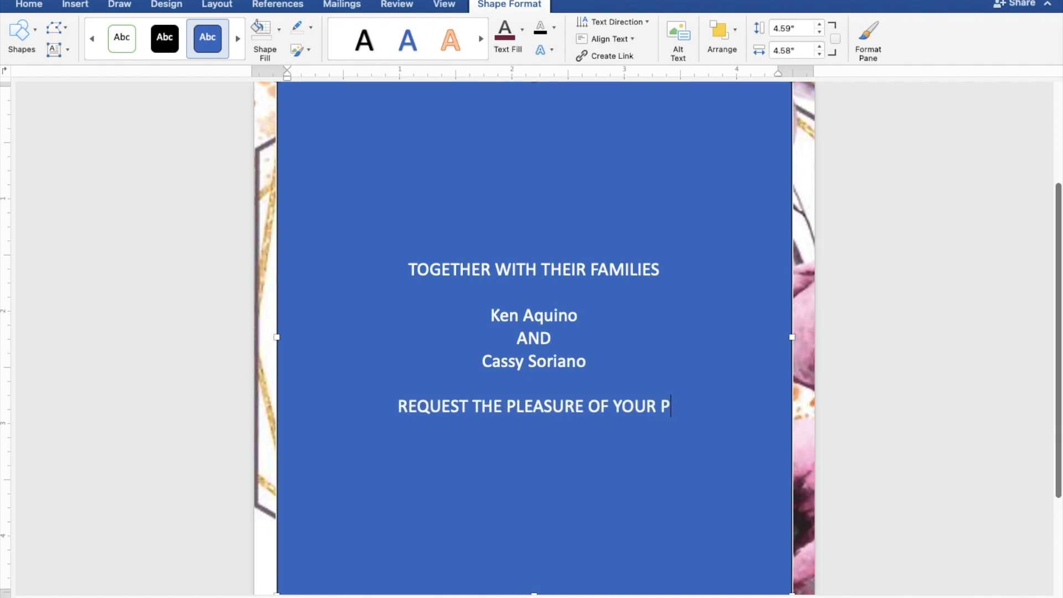
type("RES")
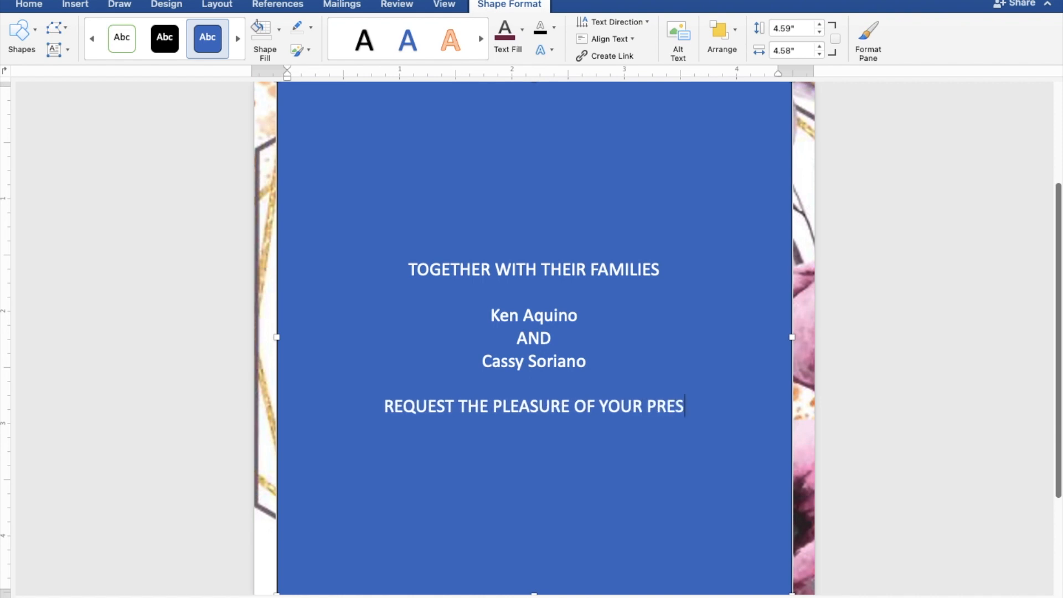
type("ENCE")
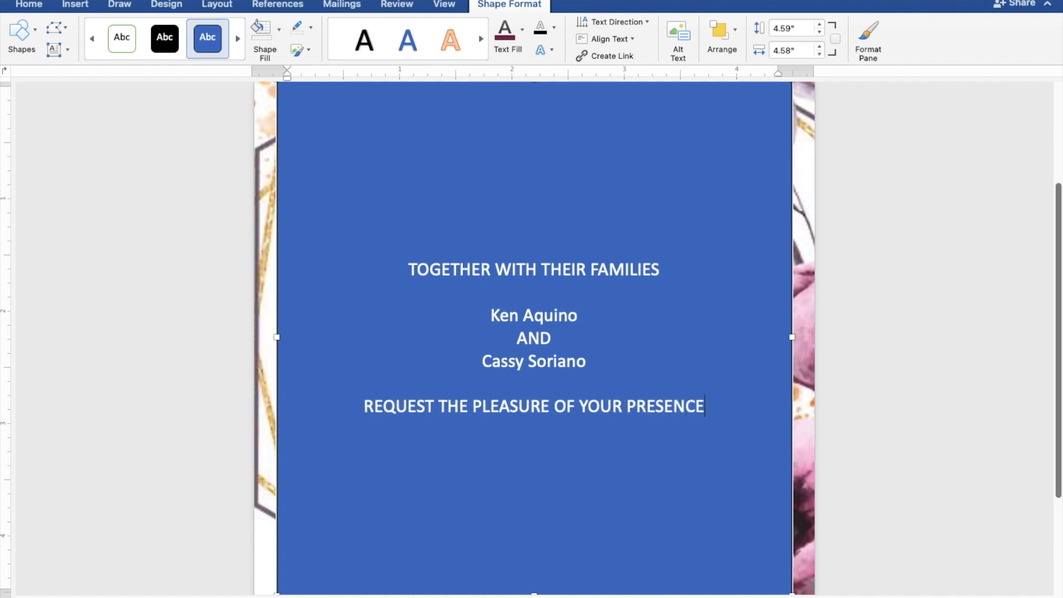
key("Return")
type("AS THE")
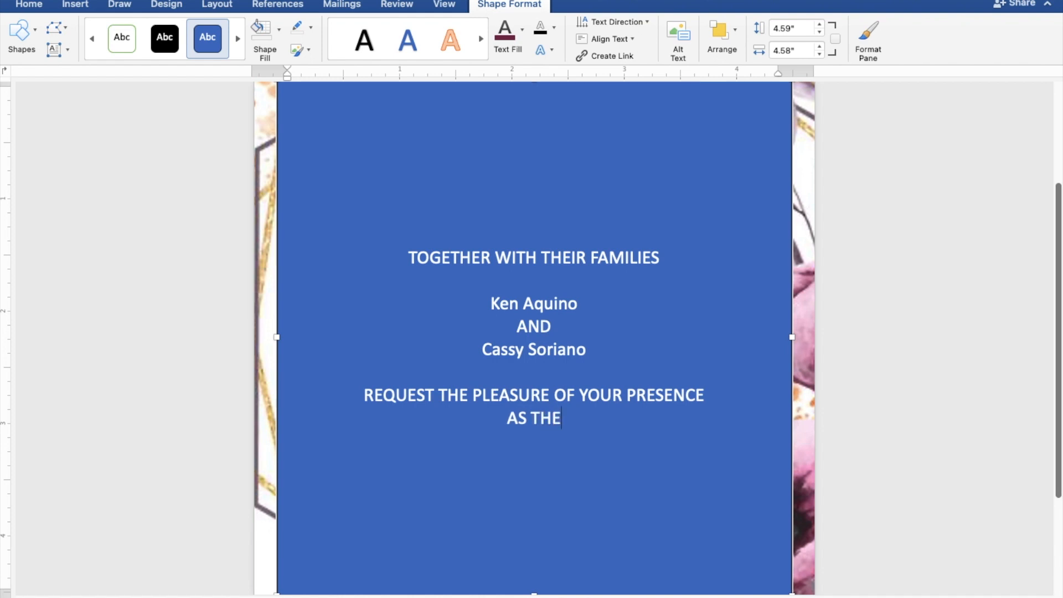
type("Y JOYFU")
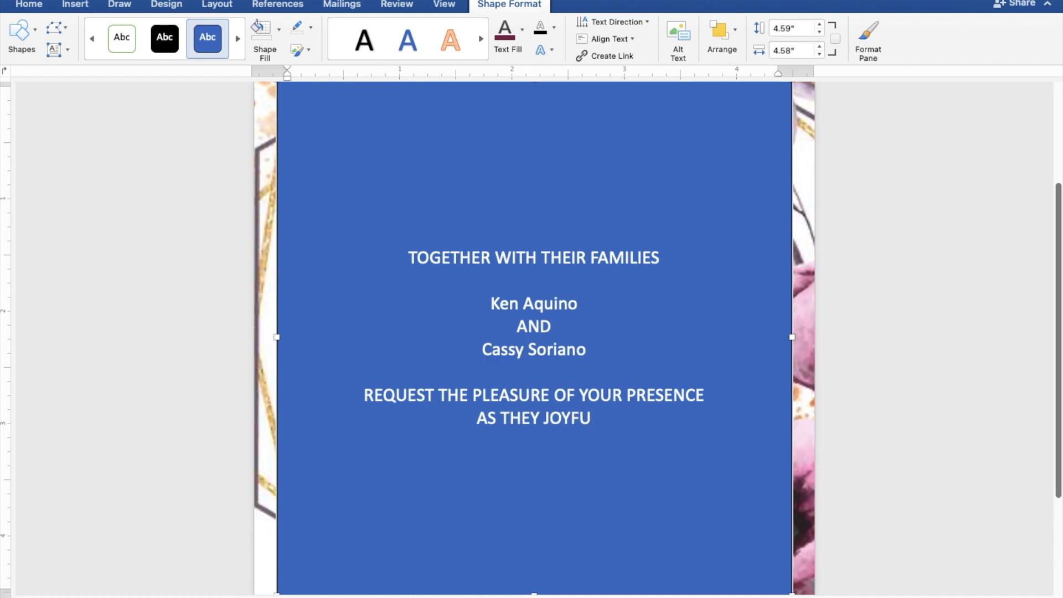
type("LLY UNIT")
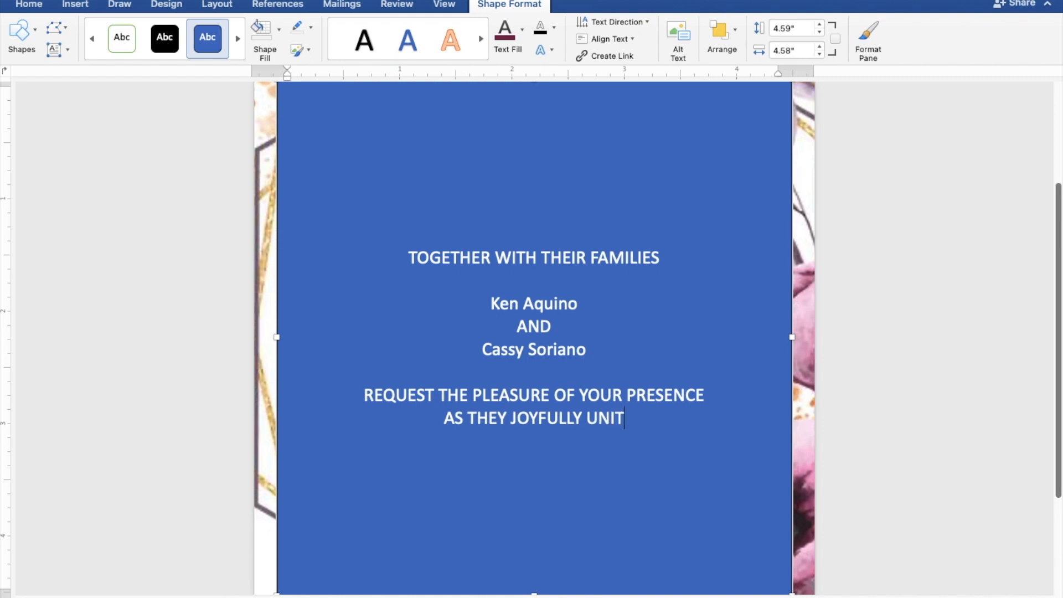
type("E I")
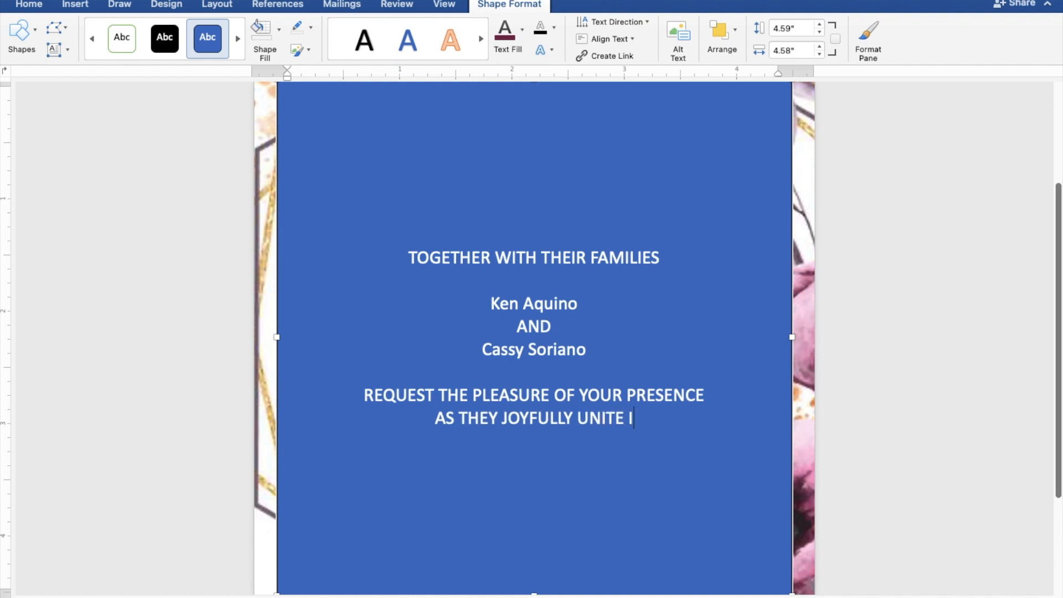
type("N M")
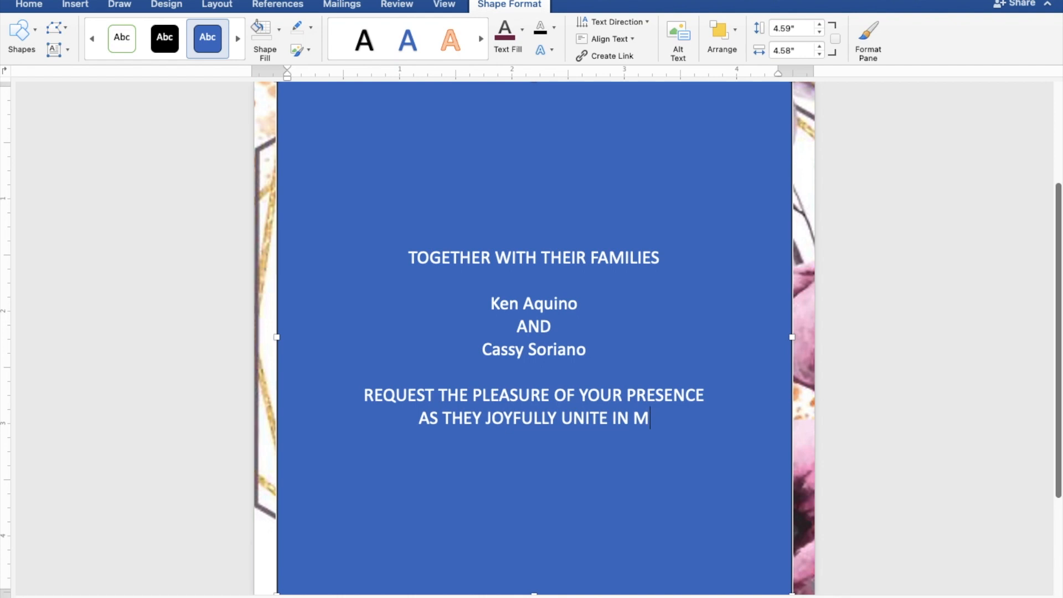
type("ARR")
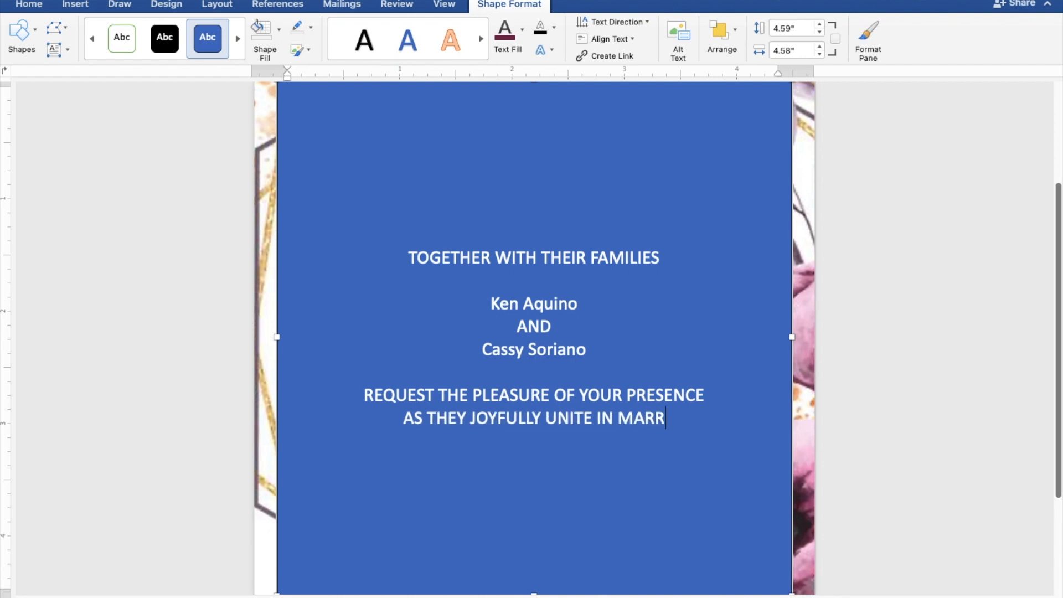
type("IAGE")
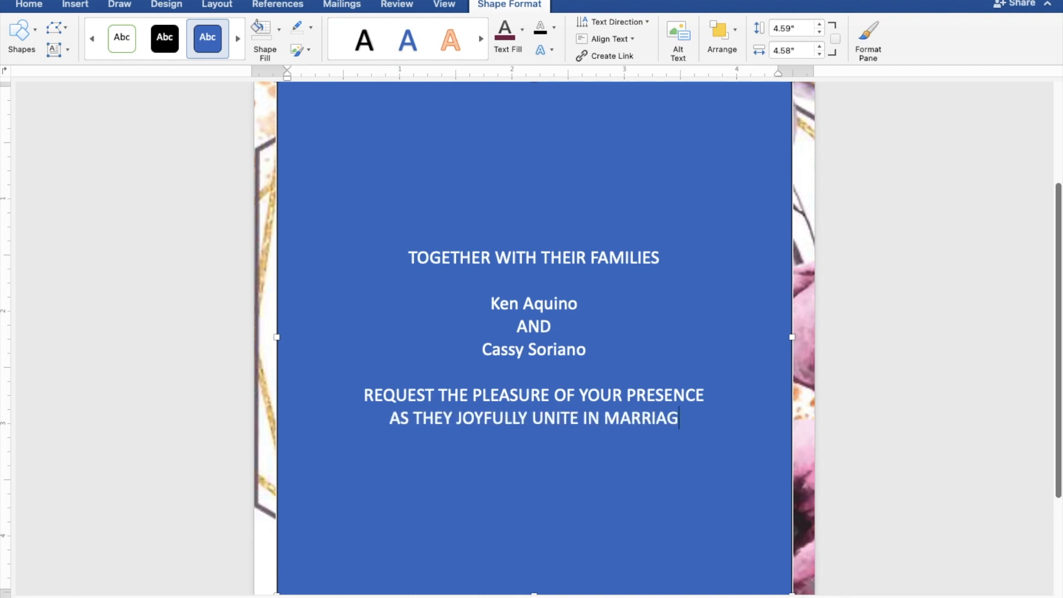
key("Return")
key("Return")
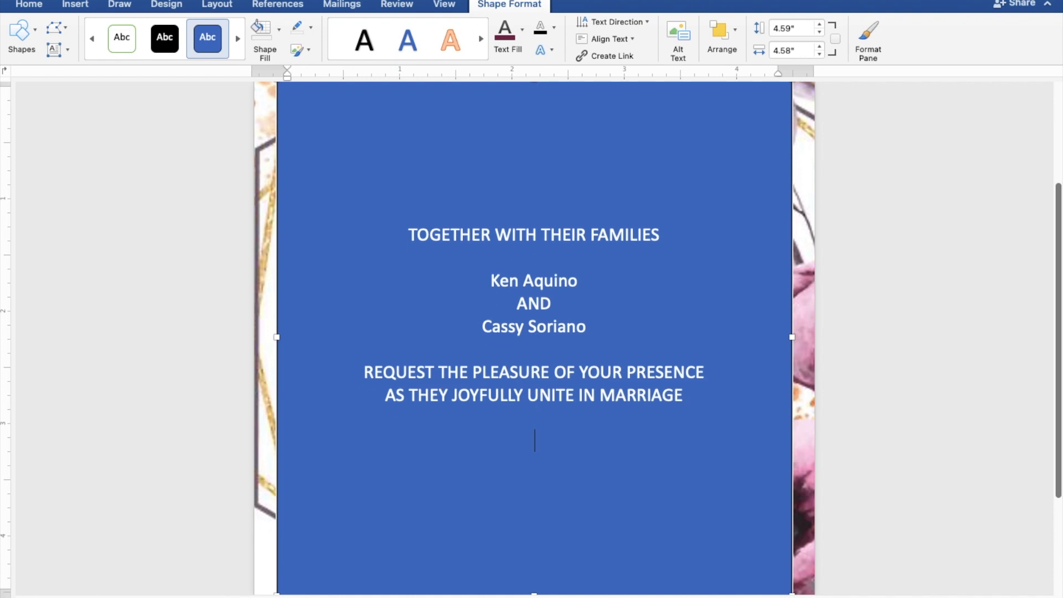
- Type the date line 'SATURDAY | SEPTEMBER 30, 2023 | 10:00 A.M.' and start a new line
type("S")
type("A")
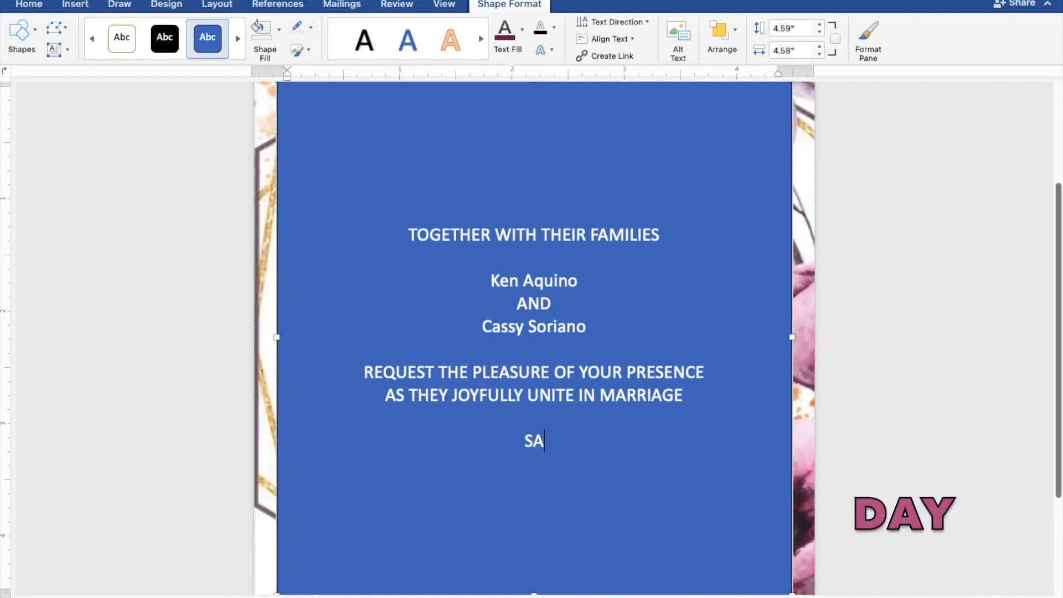
type("TURDAY")
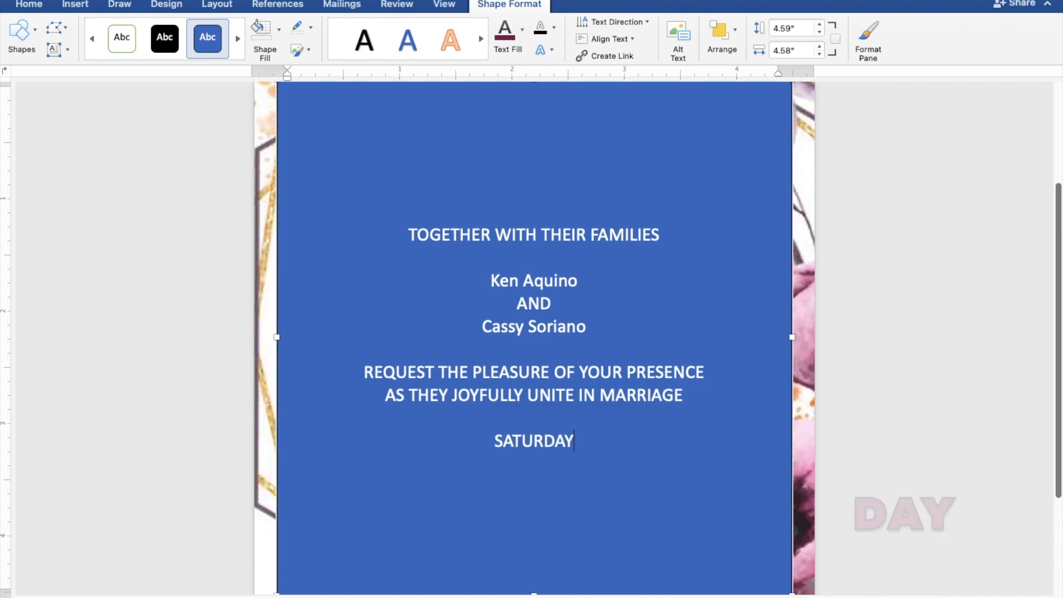
type(" |")
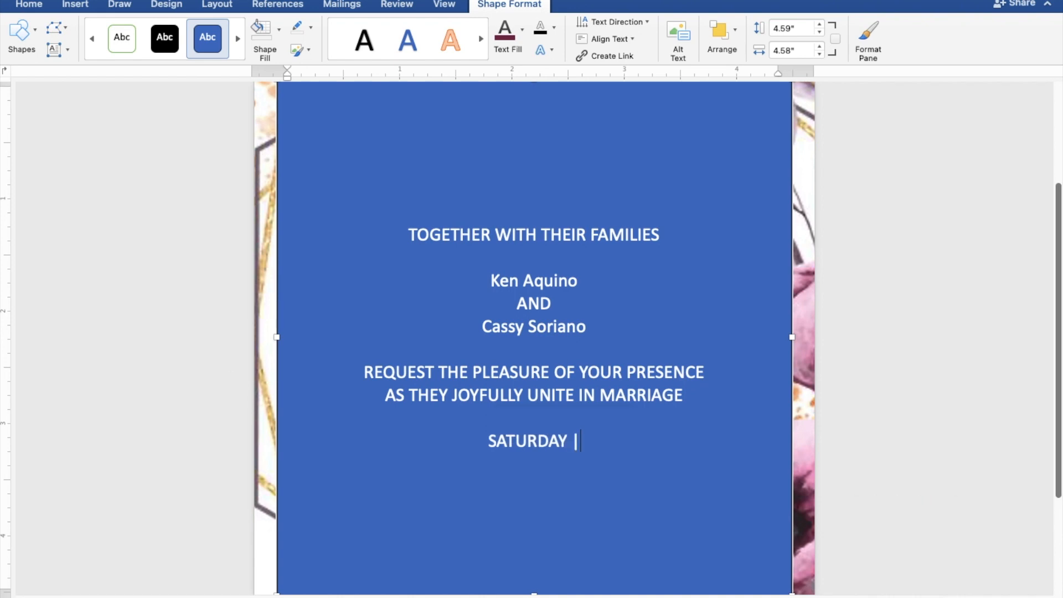
type(" SEPTEM")
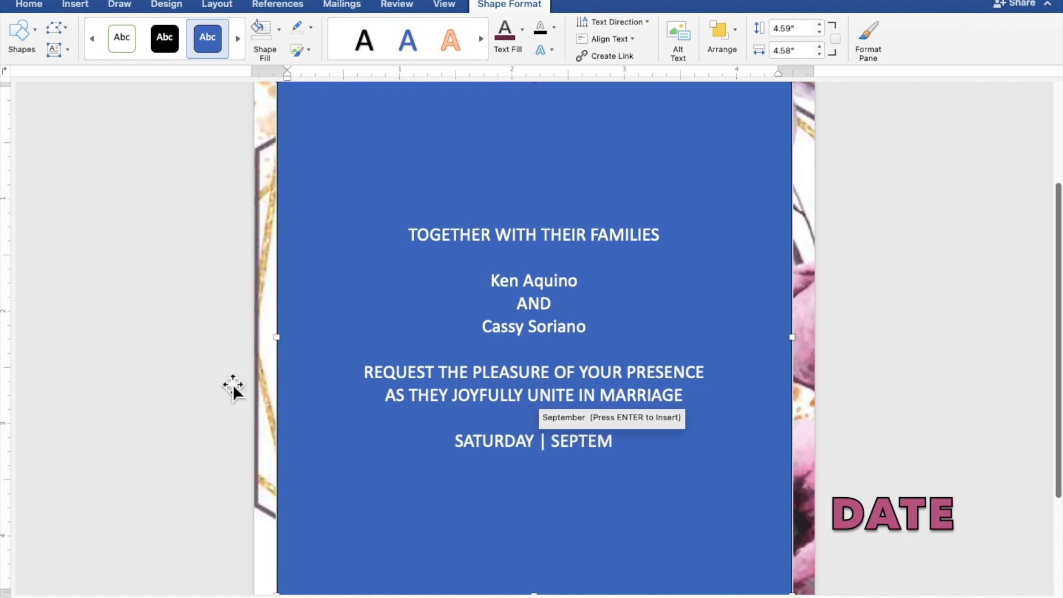
type("BER")
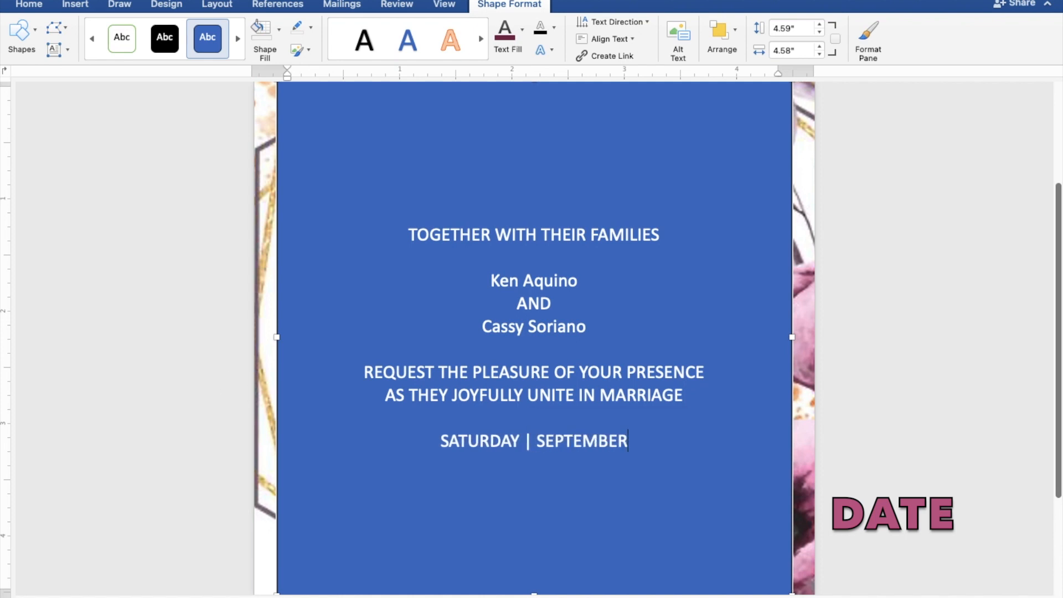
type(" 30")
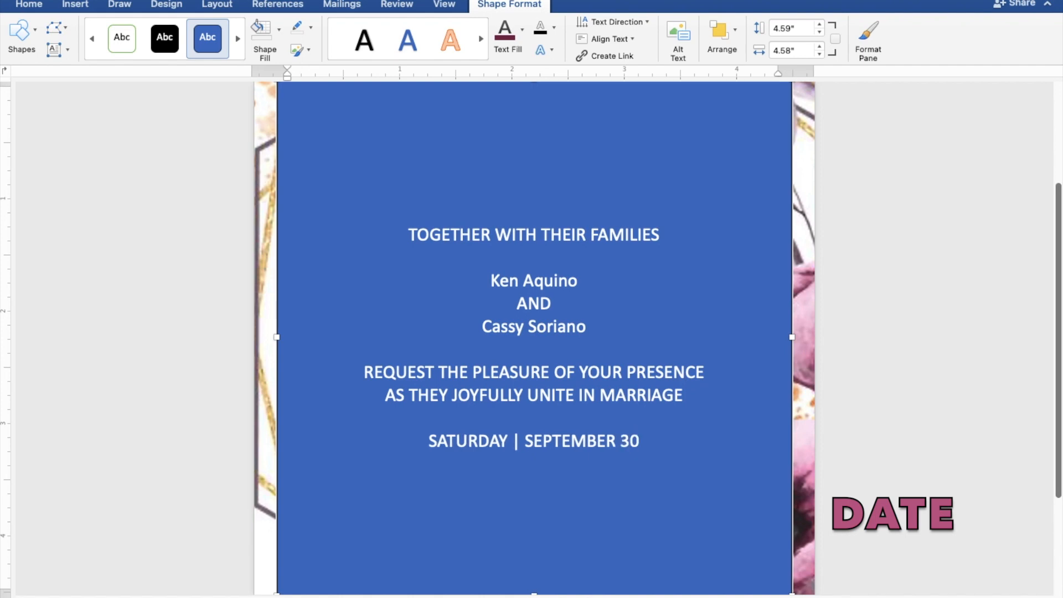
type(", 202")
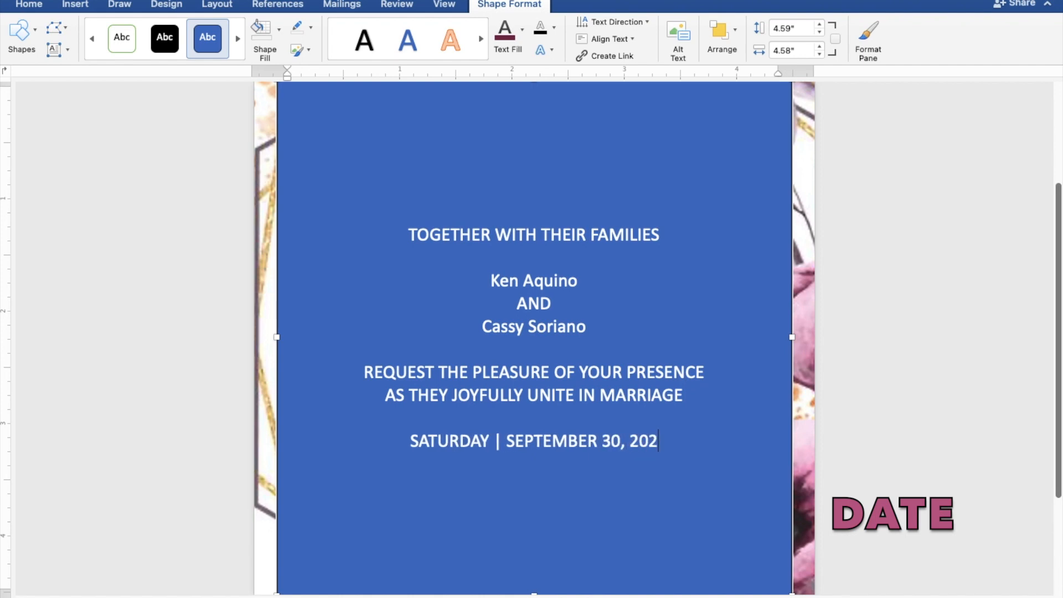
type("3 | ")
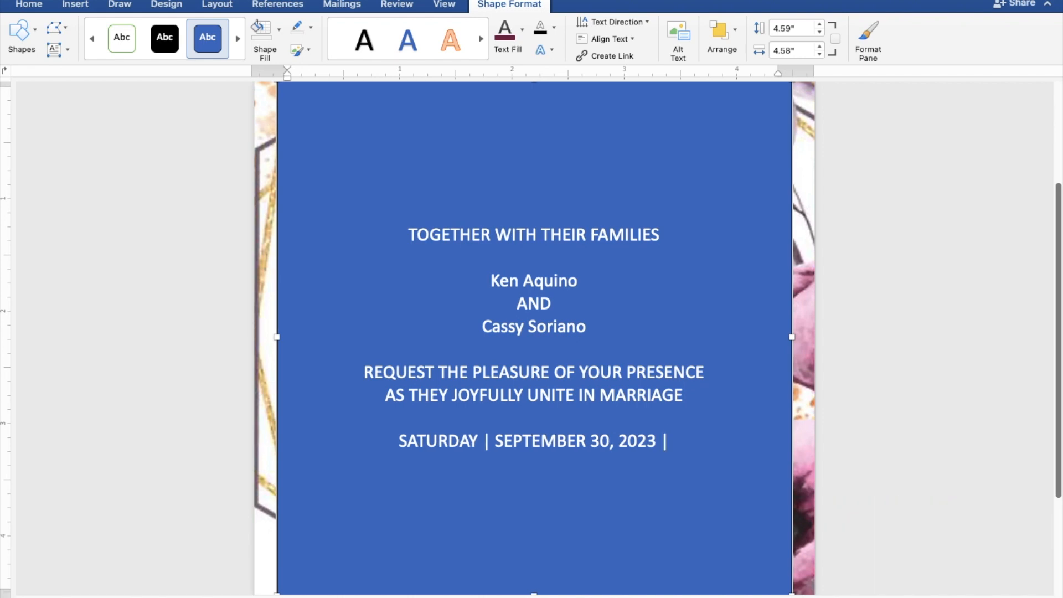
type("1")
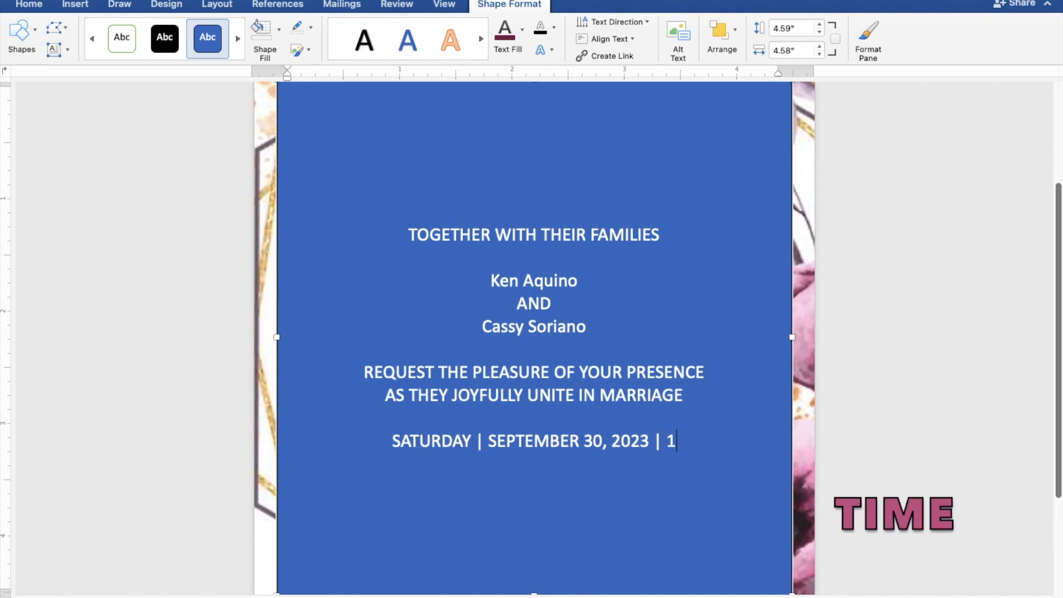
type("0:0")
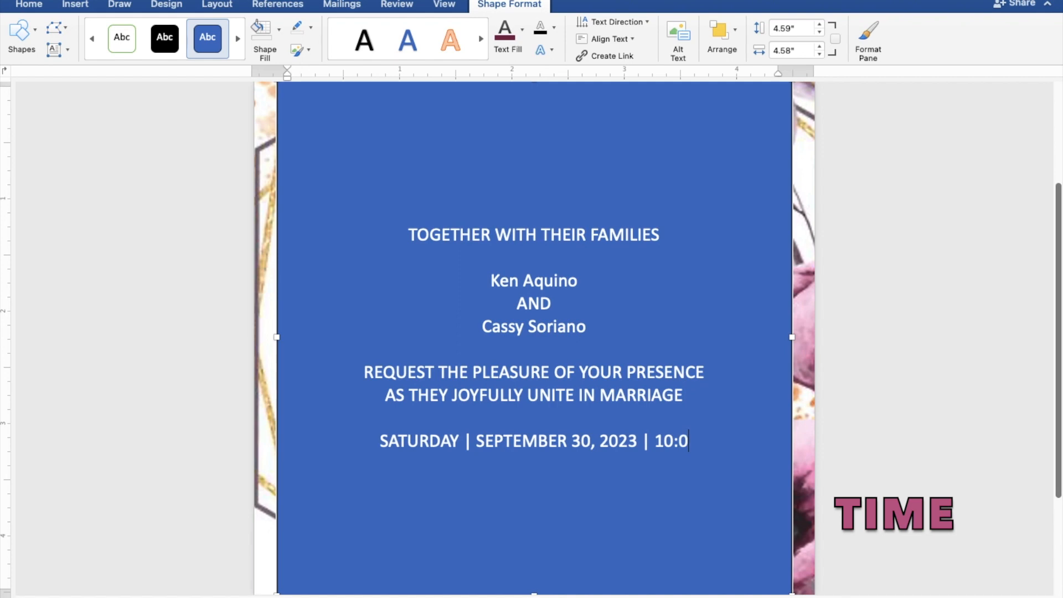
type("0 A")
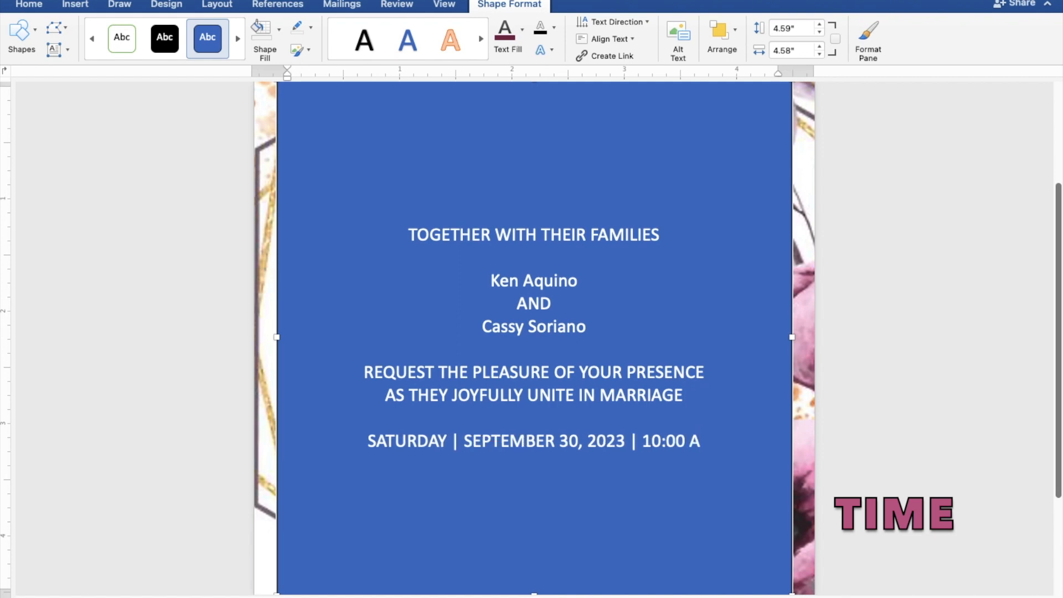
type(".M.")
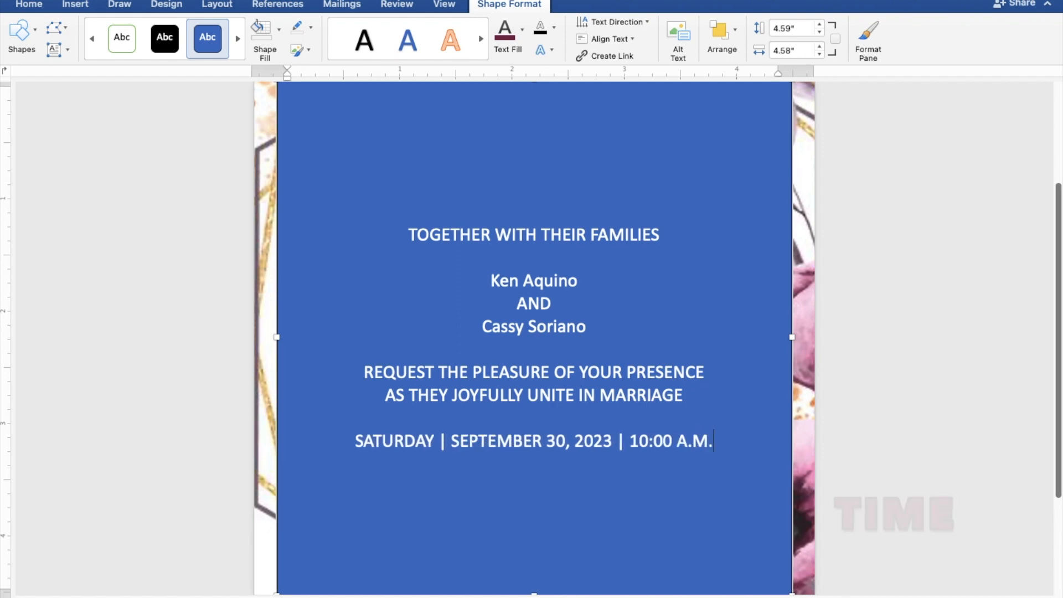
key("Return")
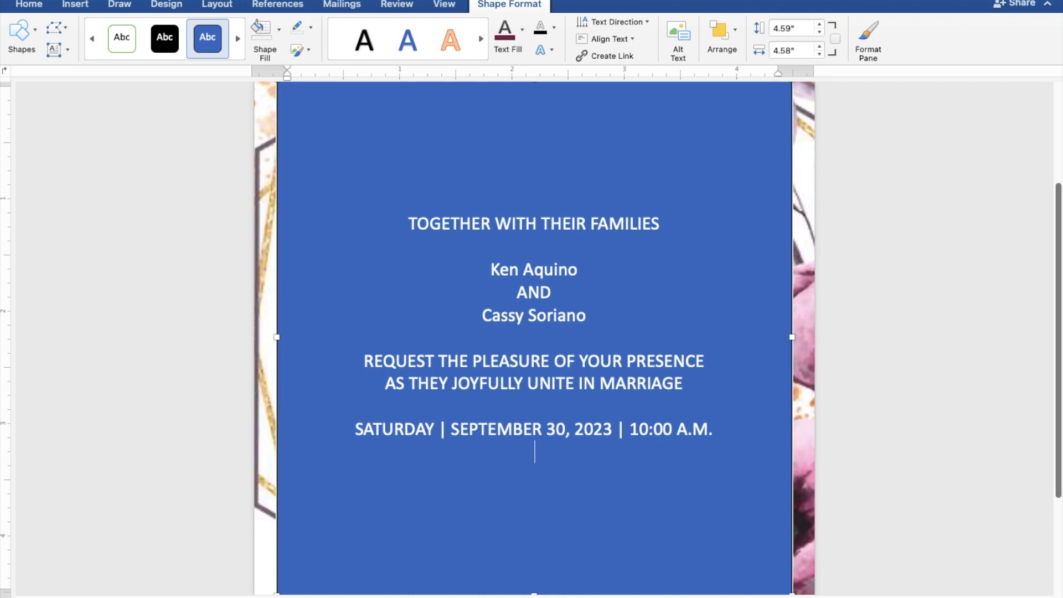
- Add 'ST. THOMAS AQUINAS PARISH CHURCH' and 'MANGALDAN, PANGASINAN' lines, followed by a blank line
type("ST.")
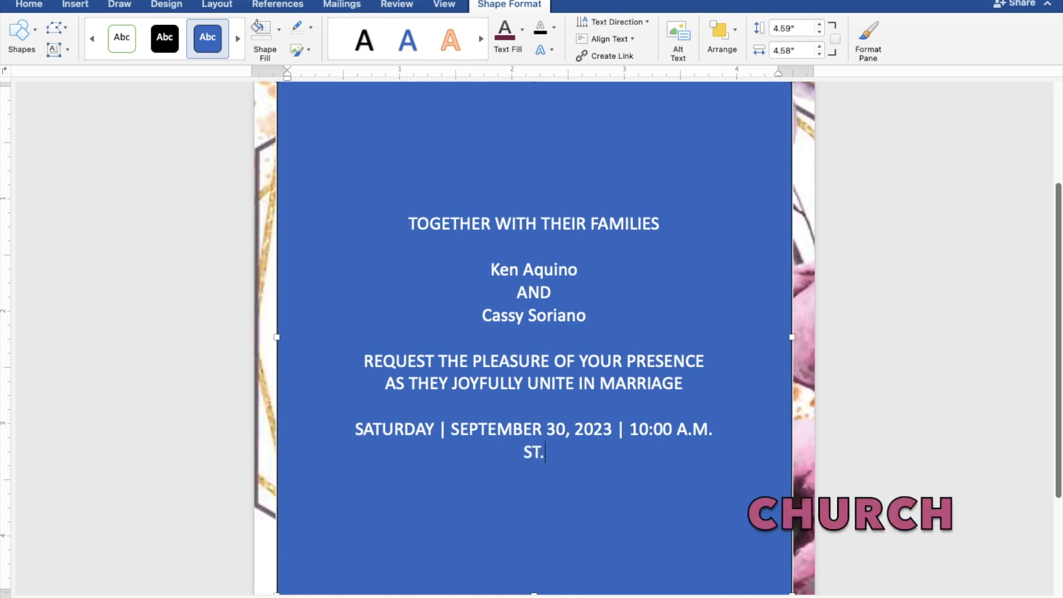
type(" THOMAS")
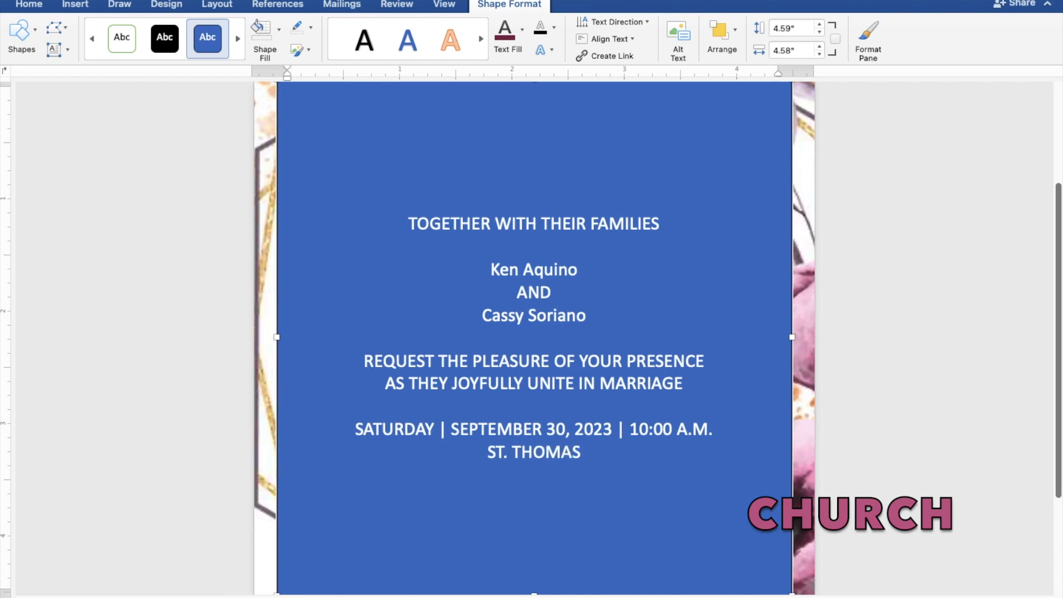
type(" AQUINAS ")
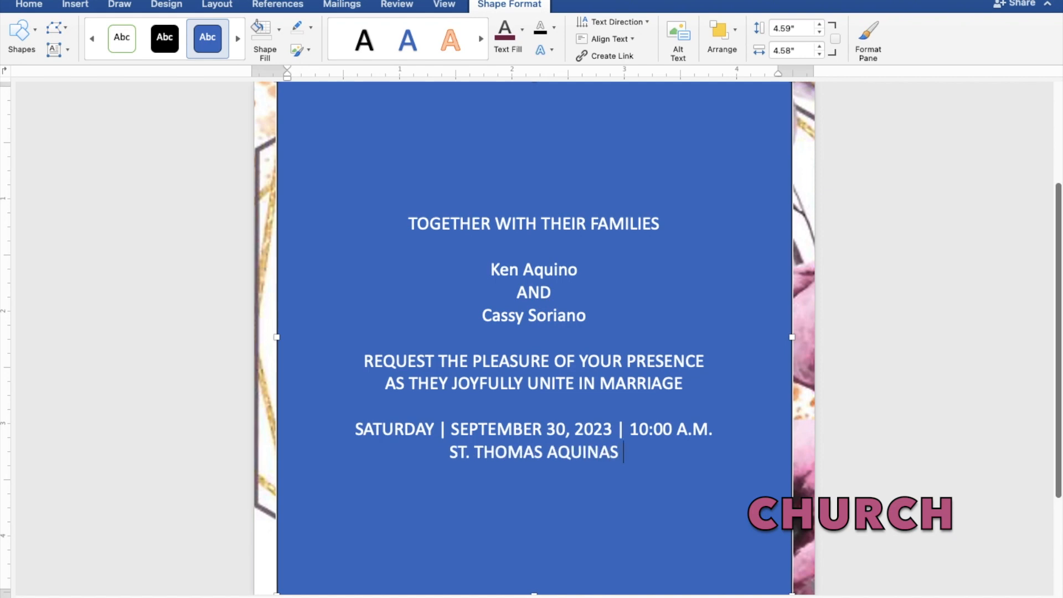
type("PARISH")
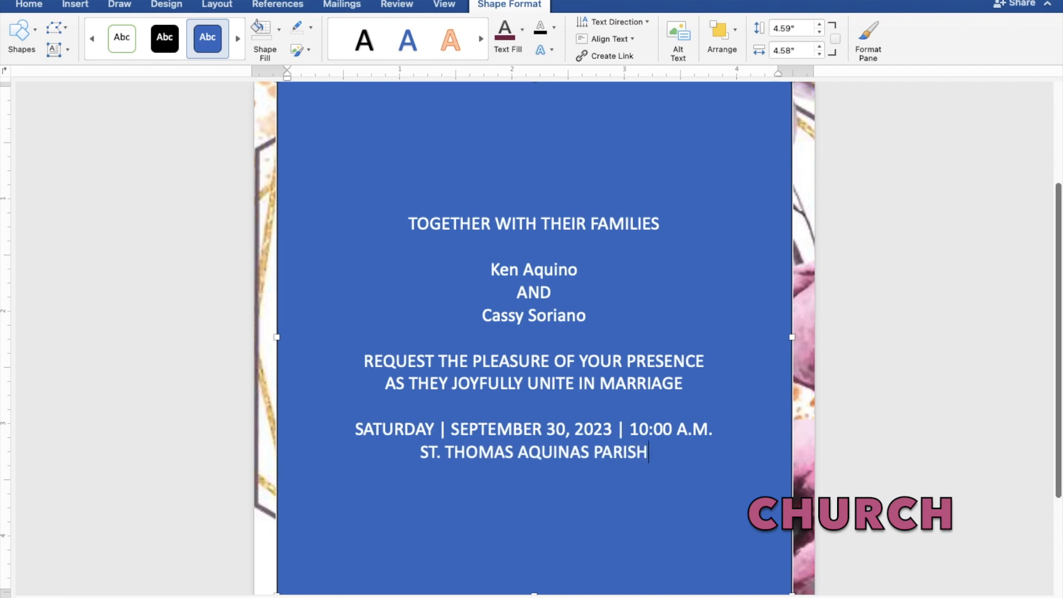
type(" CH")
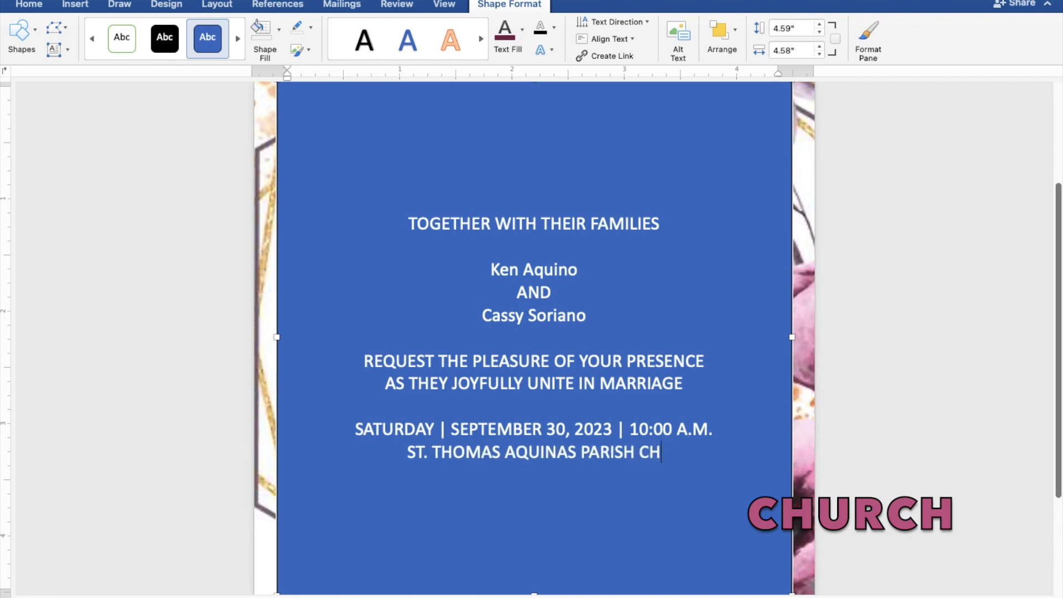
type("URC")
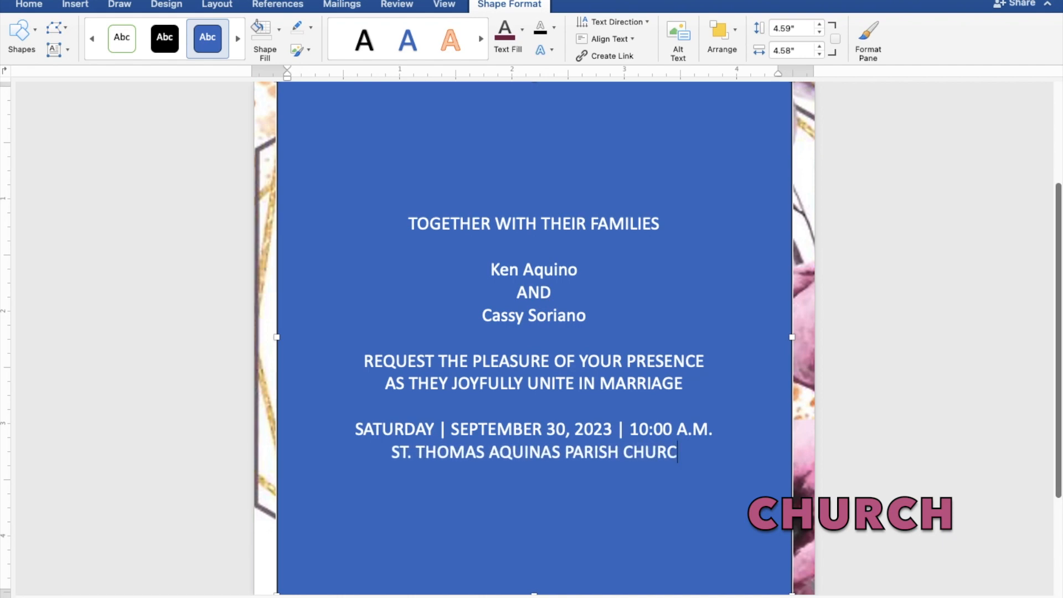
type("H")
key("Return")
type("MANGALD")
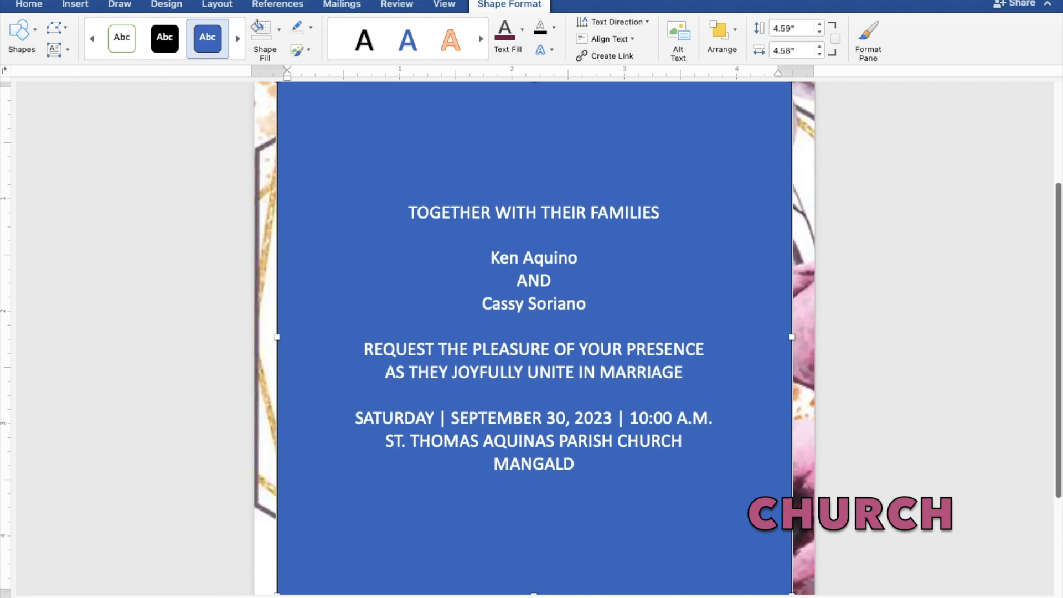
type("AN,")
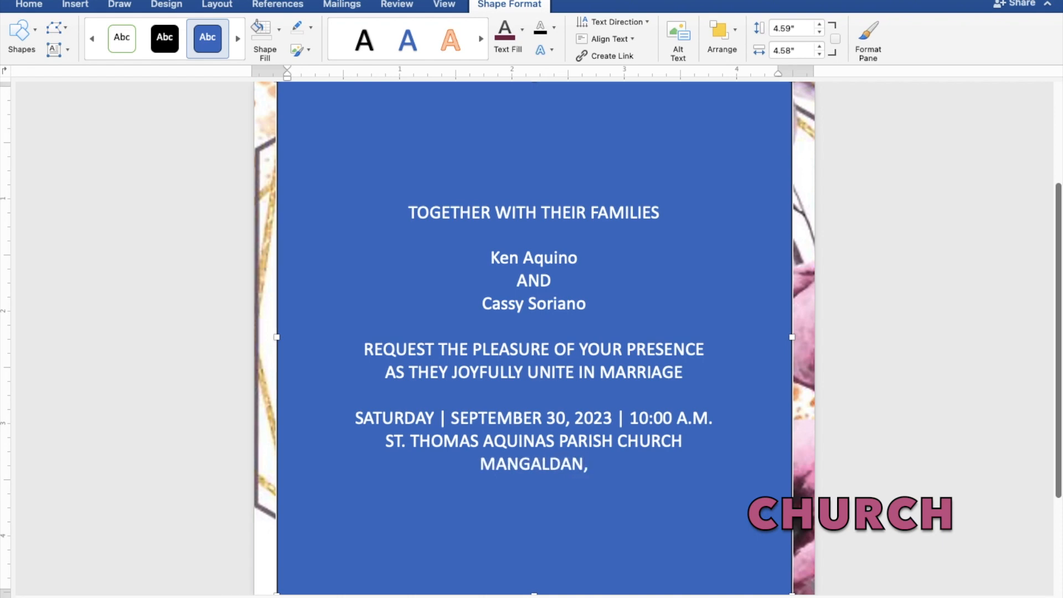
type(" PA")
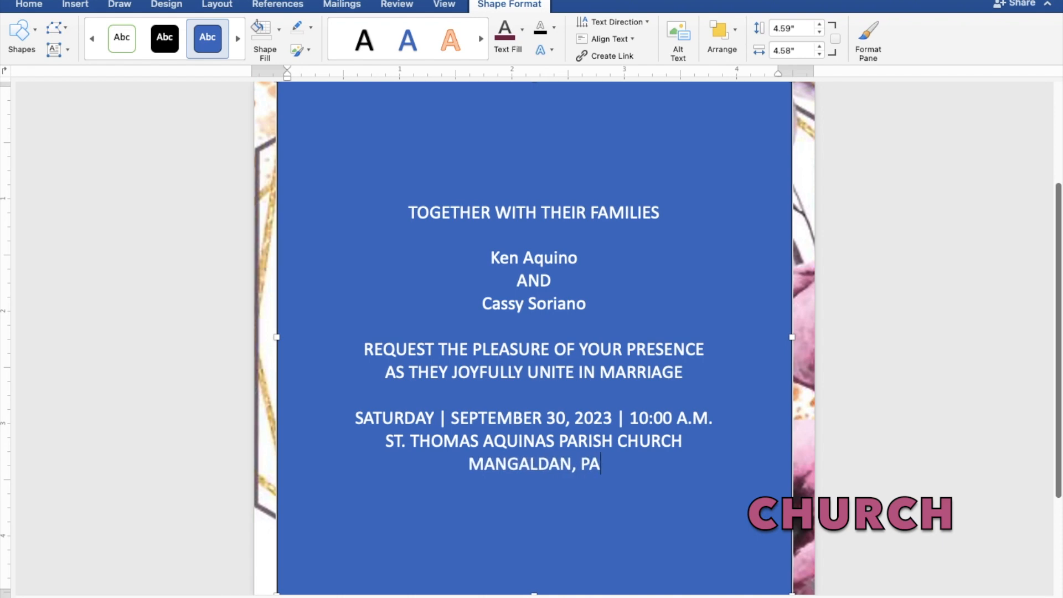
type("NGA")
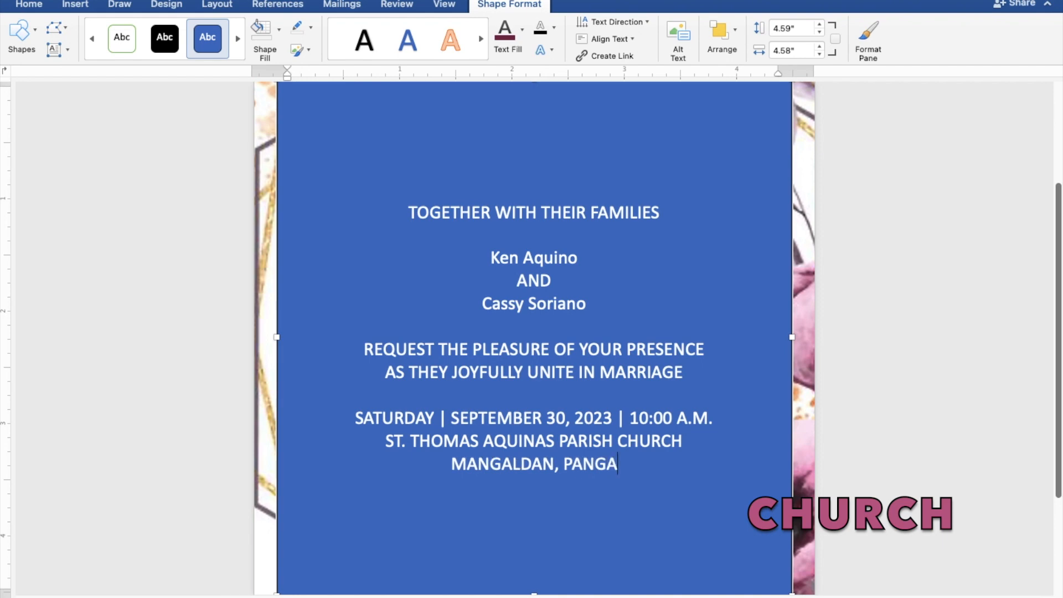
type("SINAN")
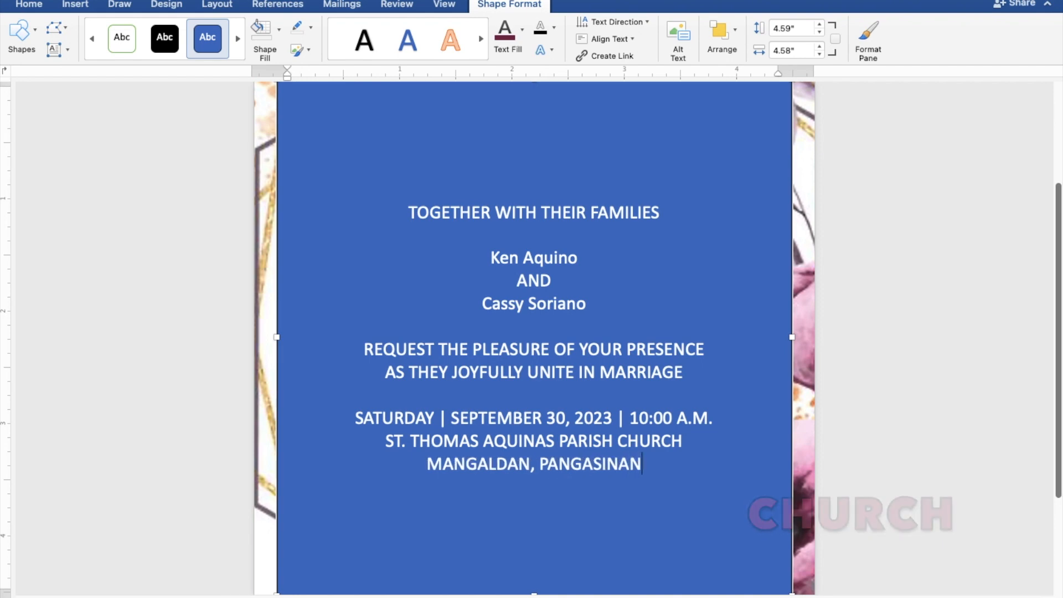
key("Return")
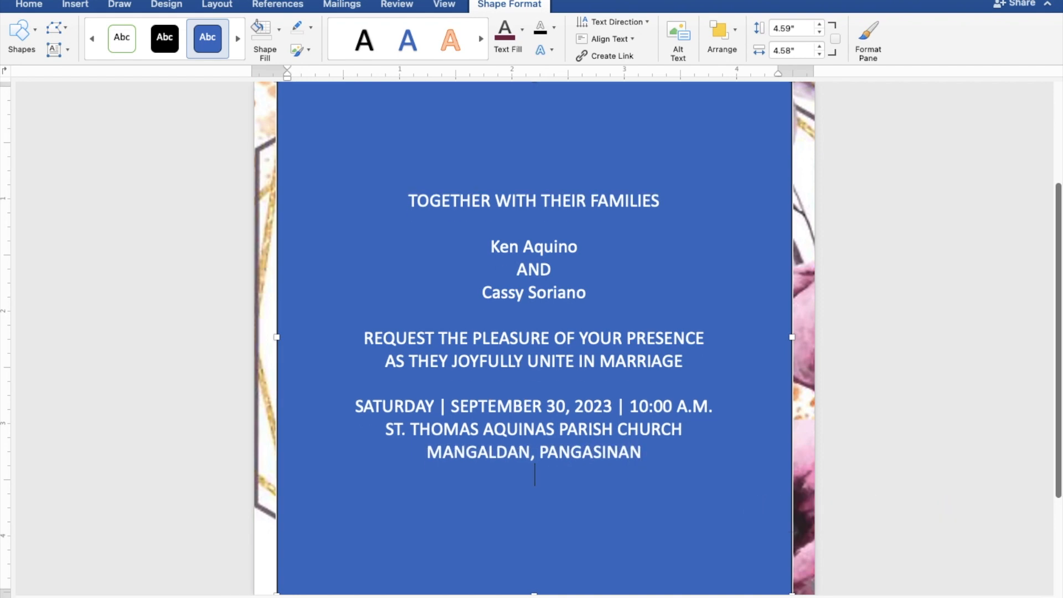
key("Return")
- Type 'Reception to follow' as the last line and select all the invitation text
type("R")
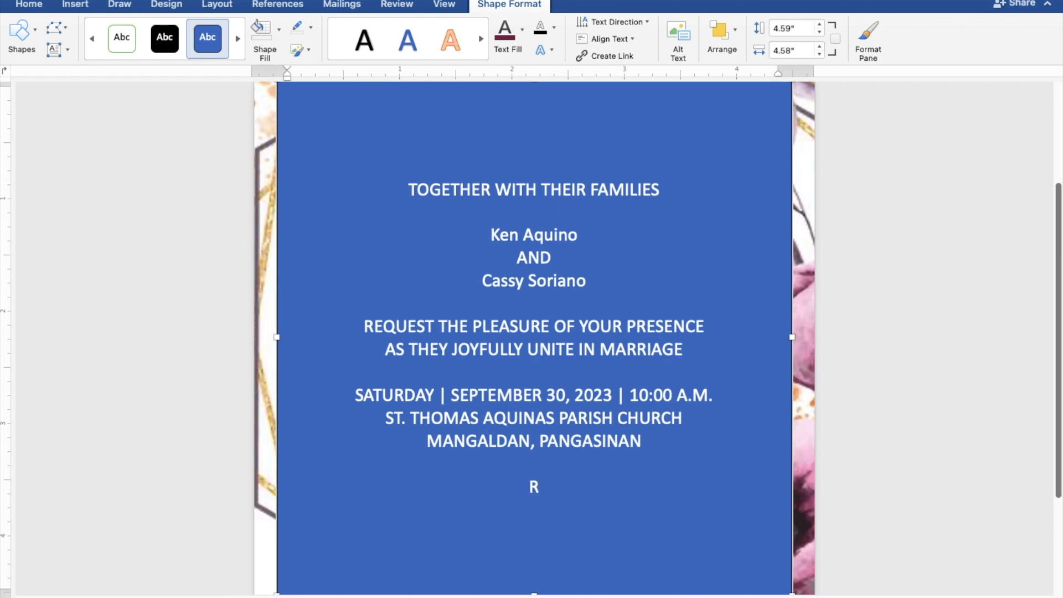
type("eception")
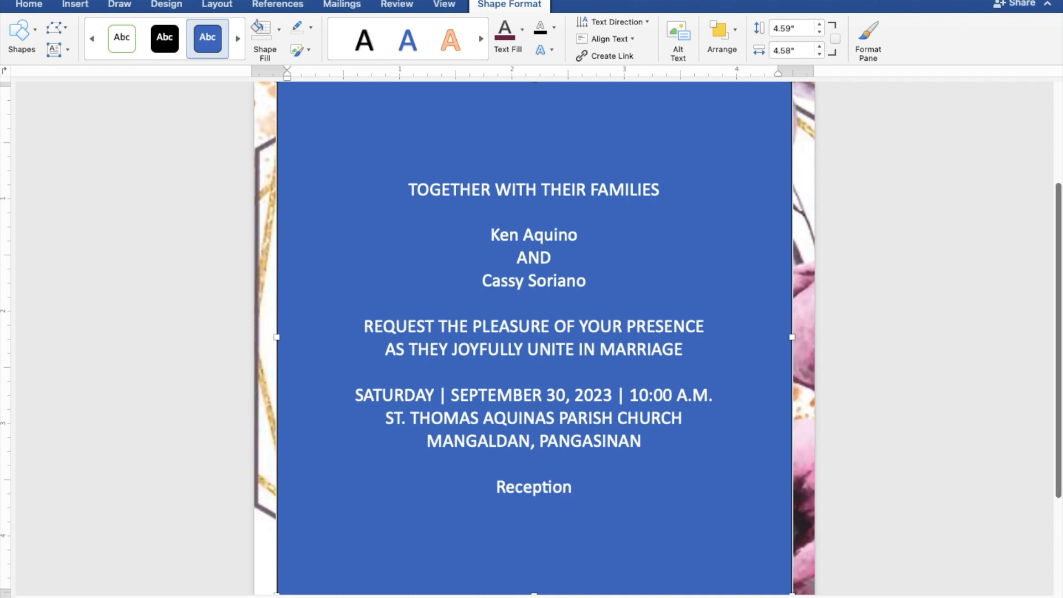
type(" to ")
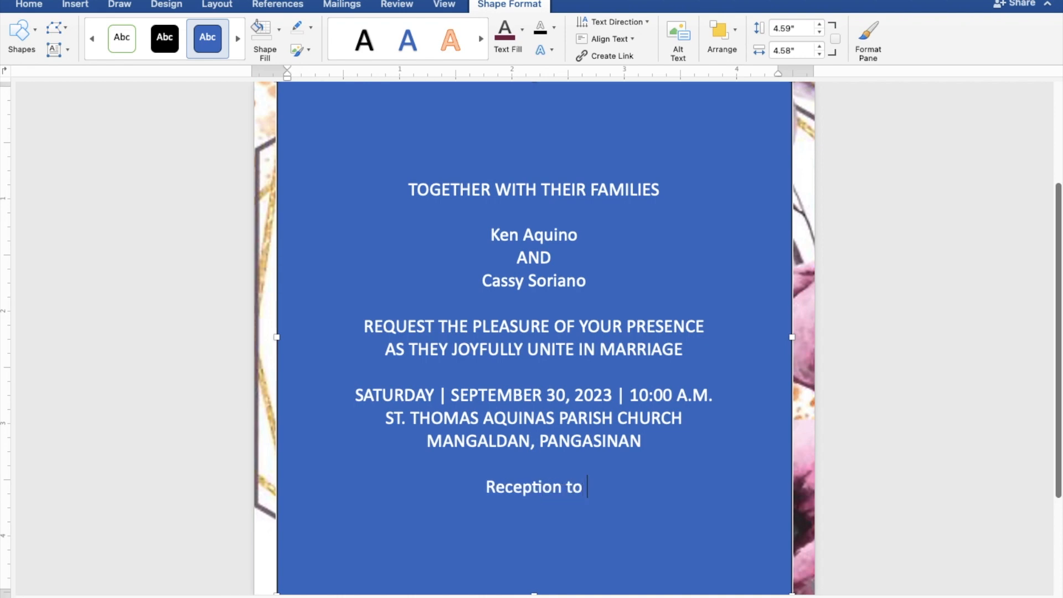
type("follow")
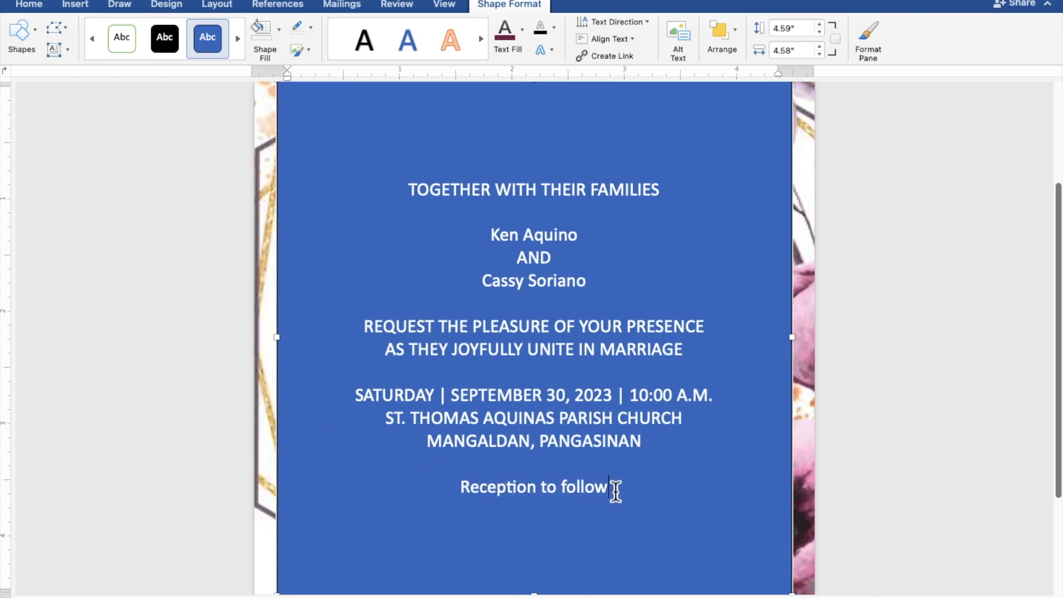
left_click_drag(609, 492, 408, 204)
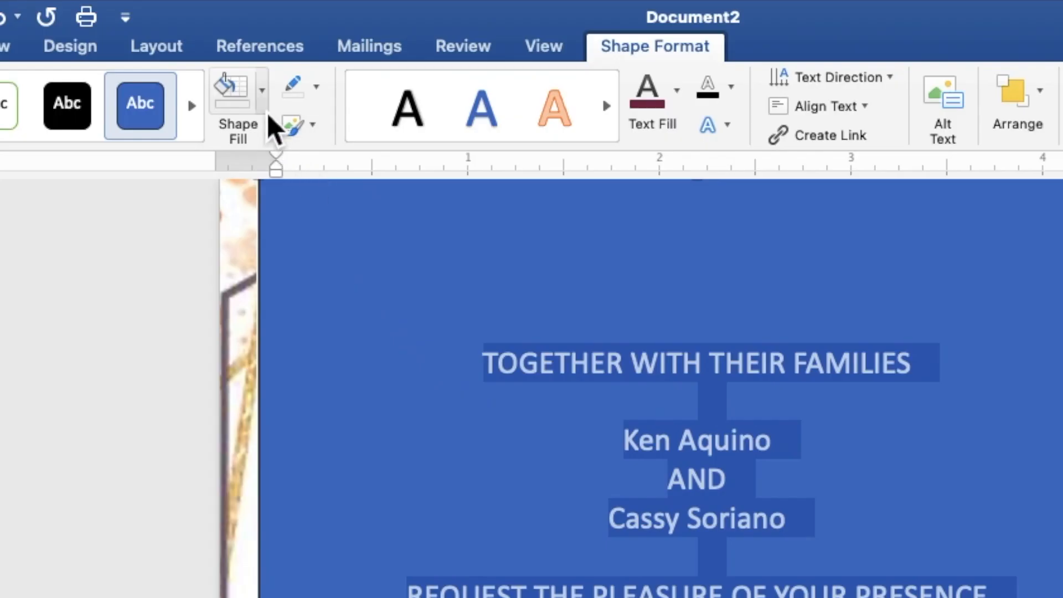
- Give the text box No Fill and No Outline, and colour the text dark maroon
left_click(283, 43)
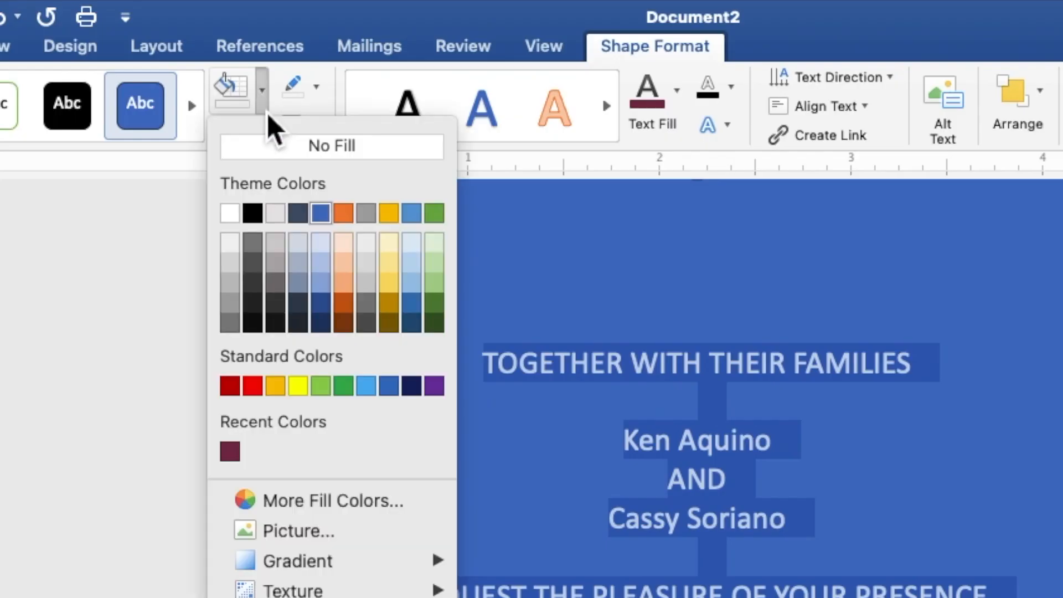
left_click(276, 157)
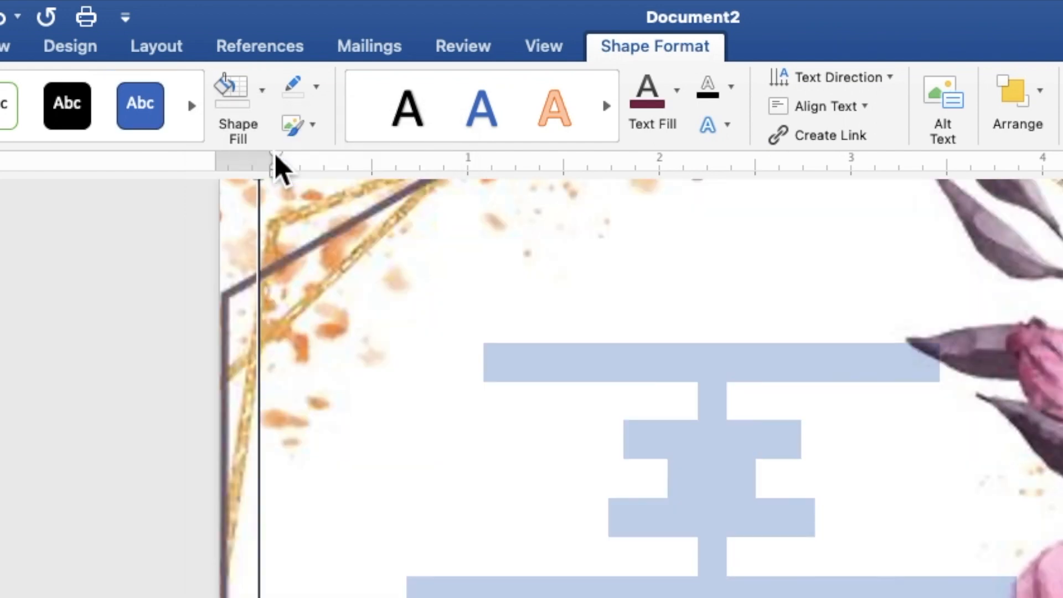
left_click(319, 90)
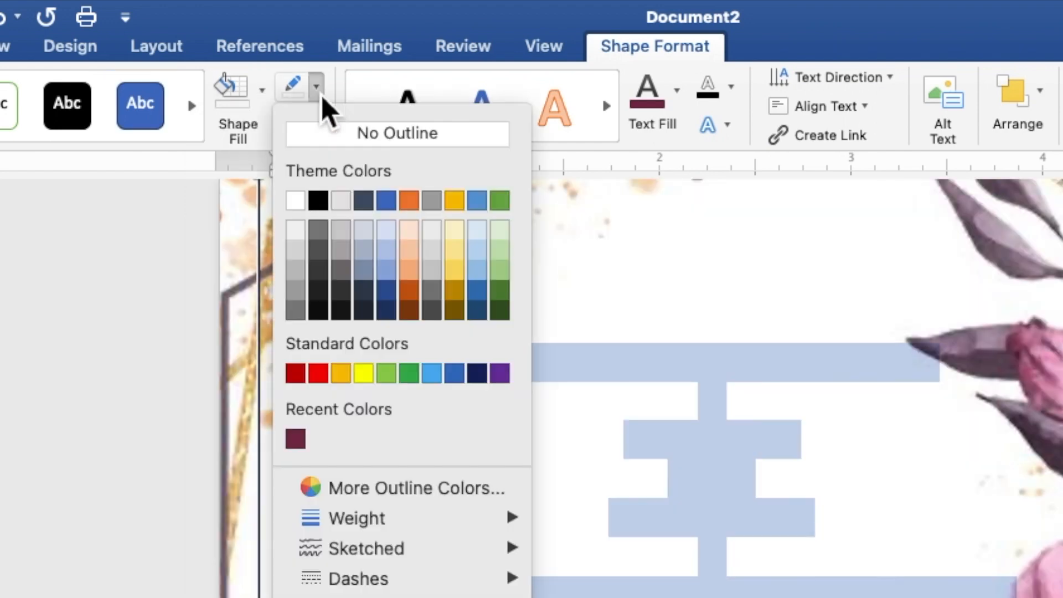
left_click(324, 136)
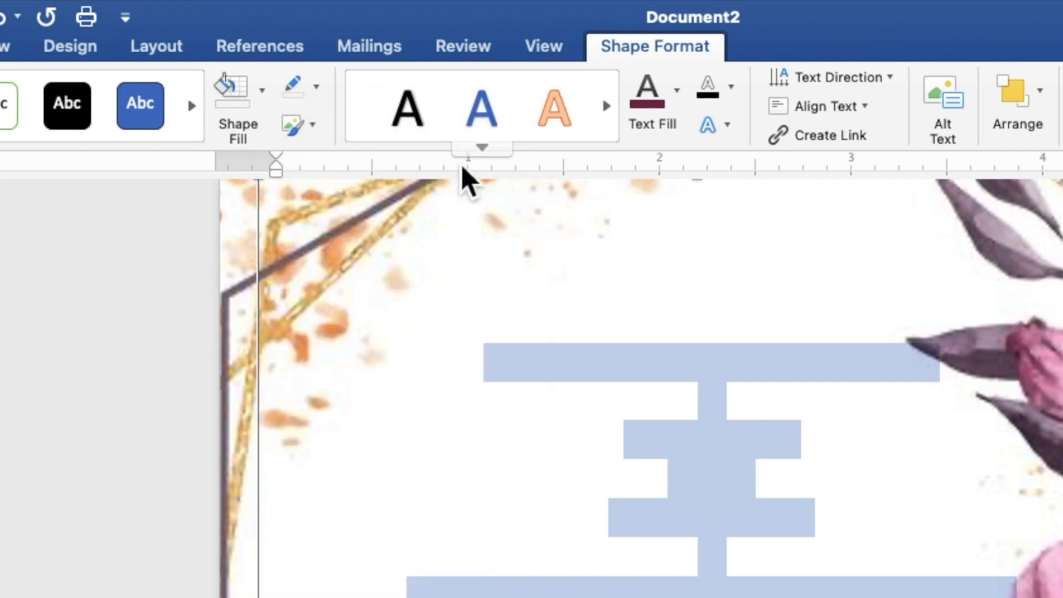
left_click(680, 110)
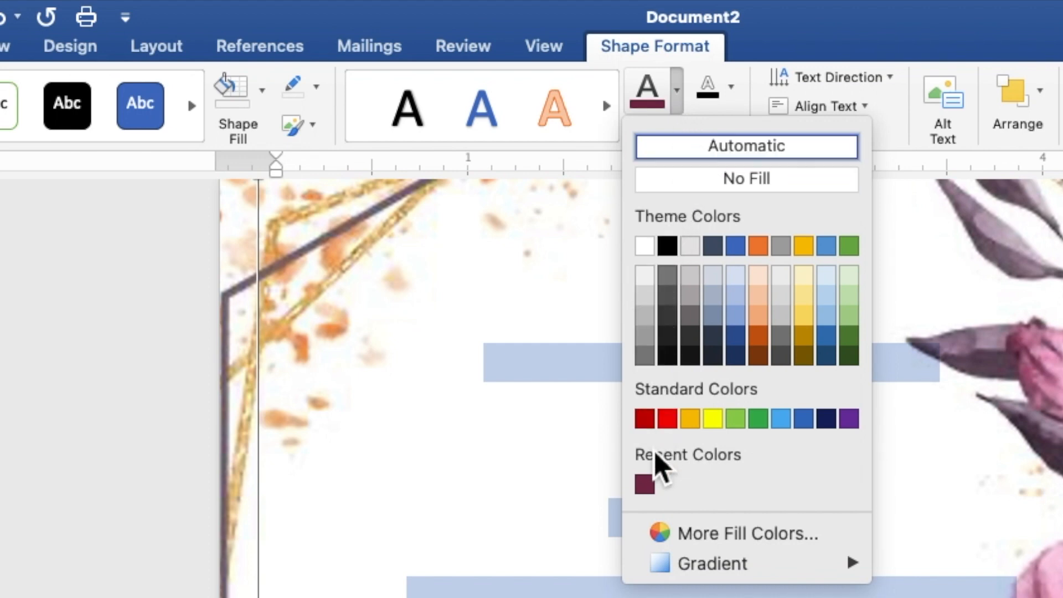
left_click(645, 486)
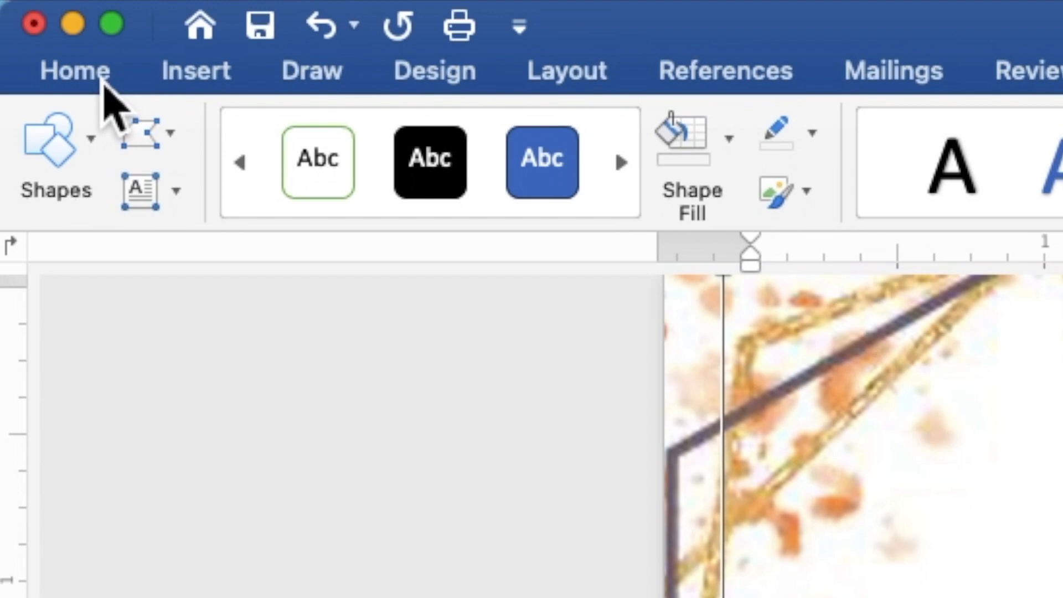
- Format all the invitation text as Times New Roman at 9 pt
left_click(101, 82)
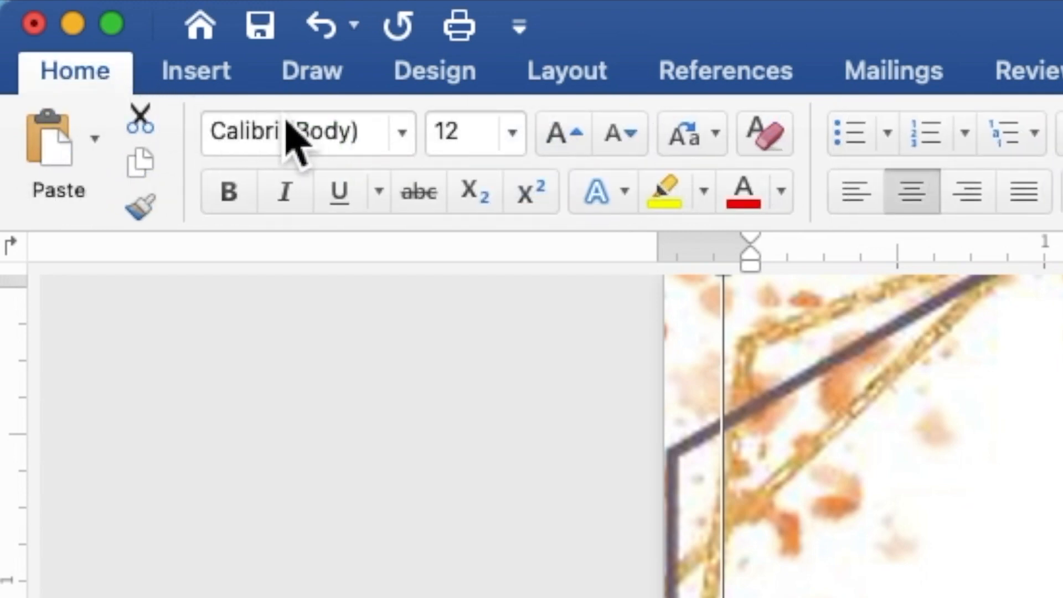
left_click(403, 138)
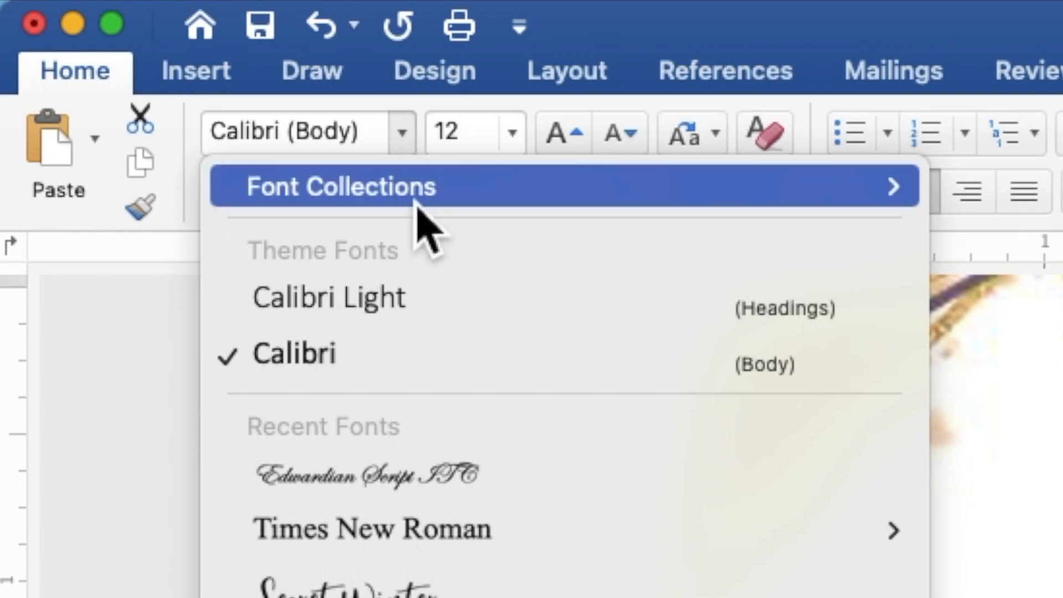
mouse_move(438, 540)
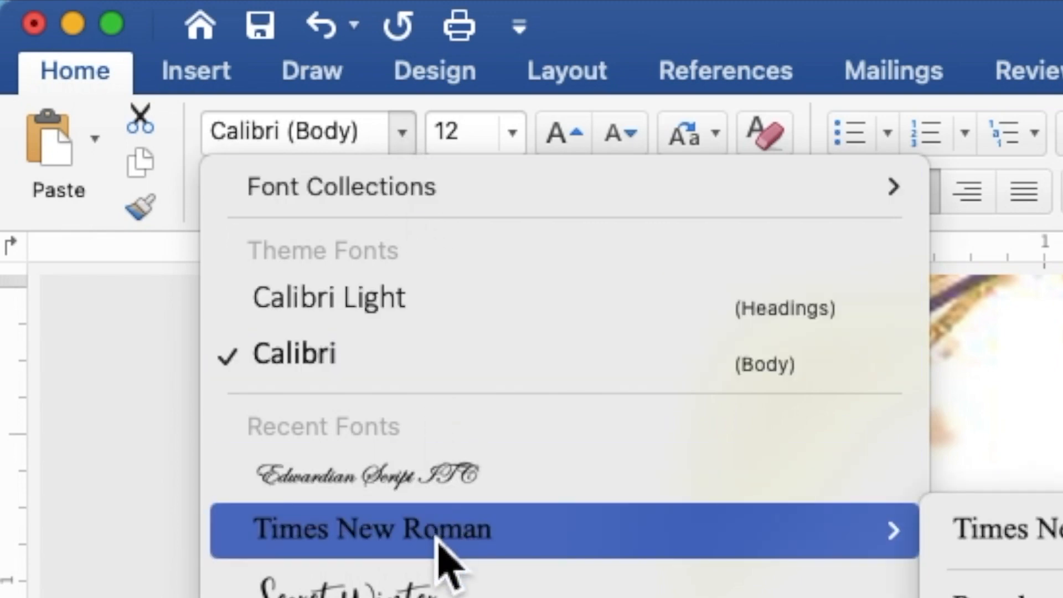
left_click(437, 546)
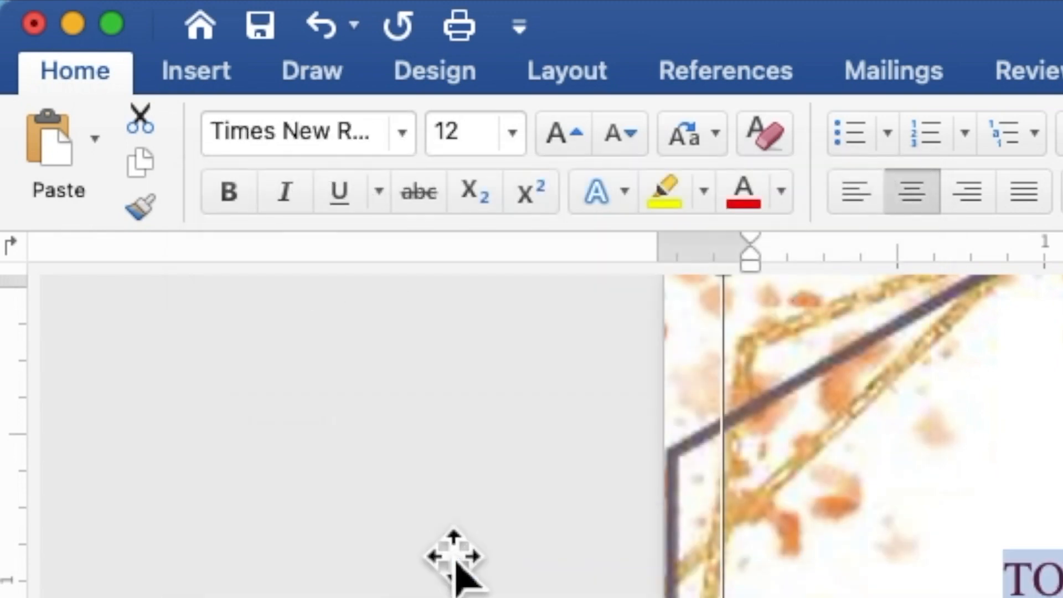
left_click(472, 145)
double_click(443, 136)
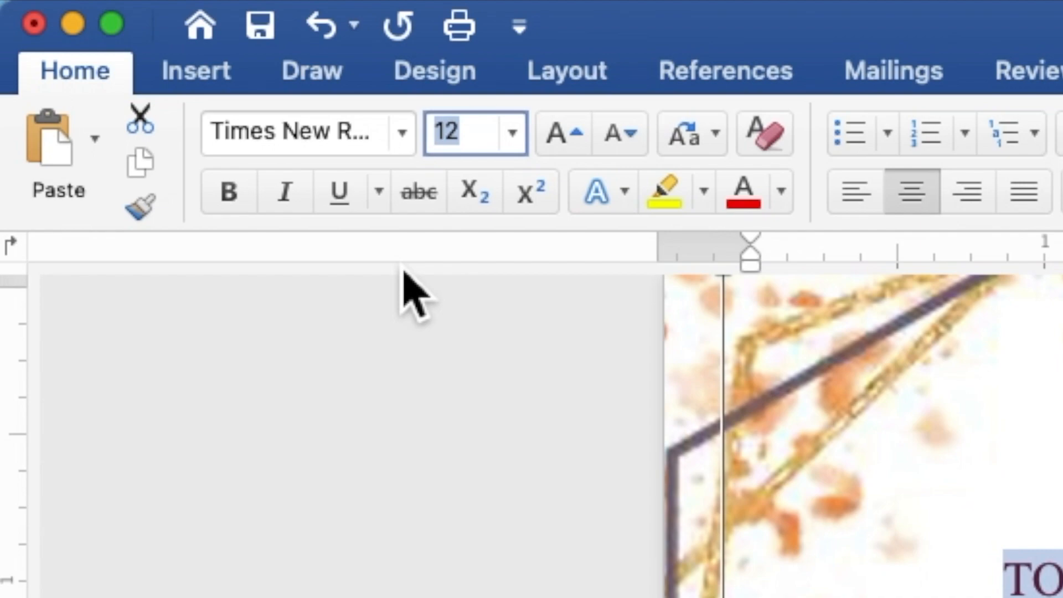
type("9")
key("Return")
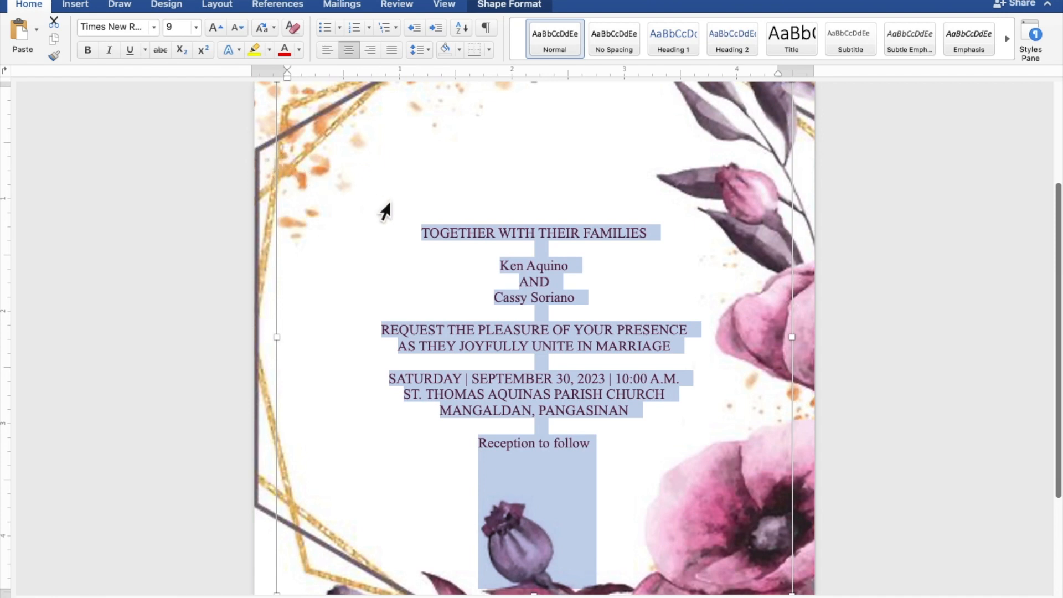
- Set both names and 'Reception to follow' in Edwardian Script ITC at 20 pt
left_click(571, 268)
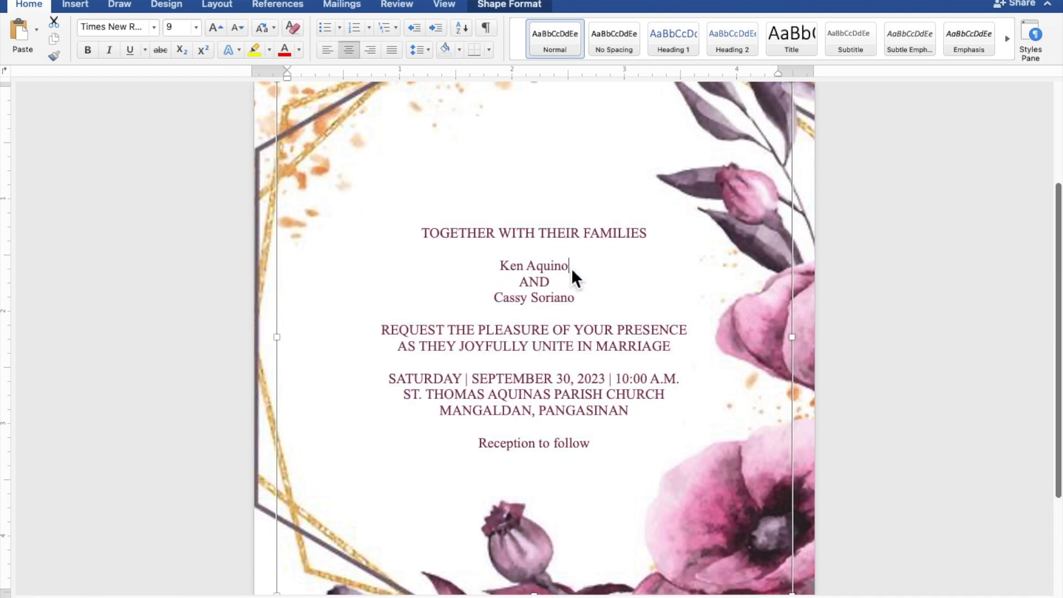
left_click_drag(570, 268, 510, 272)
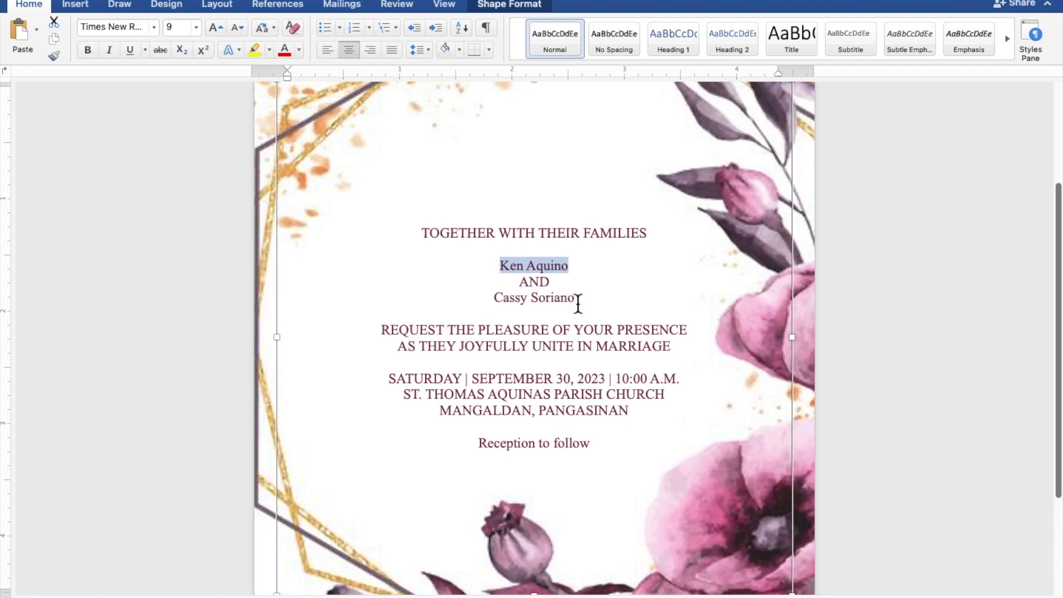
left_click_drag(576, 304, 515, 304)
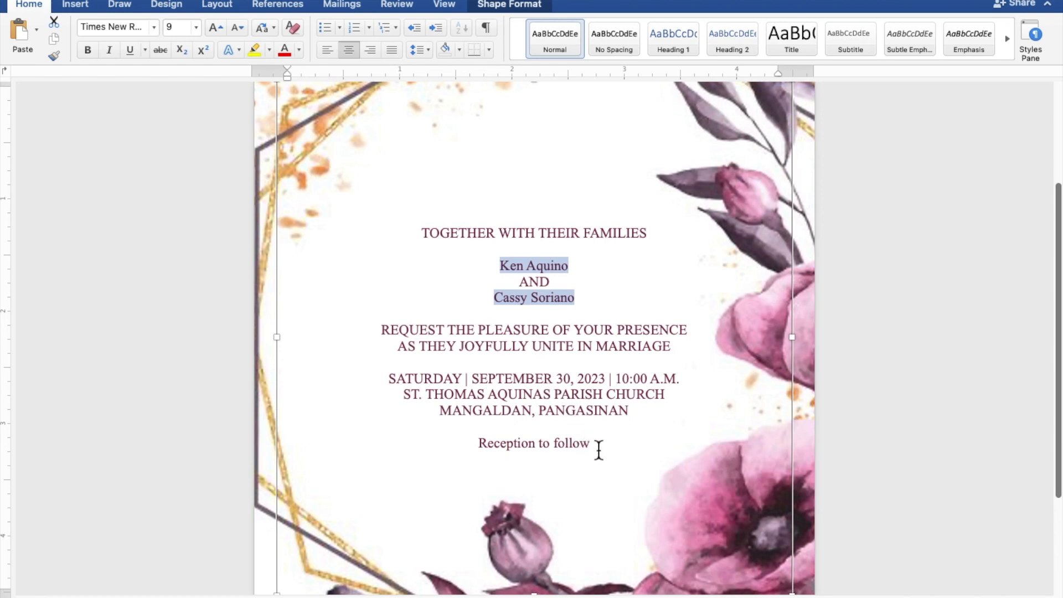
left_click_drag(597, 447, 511, 449)
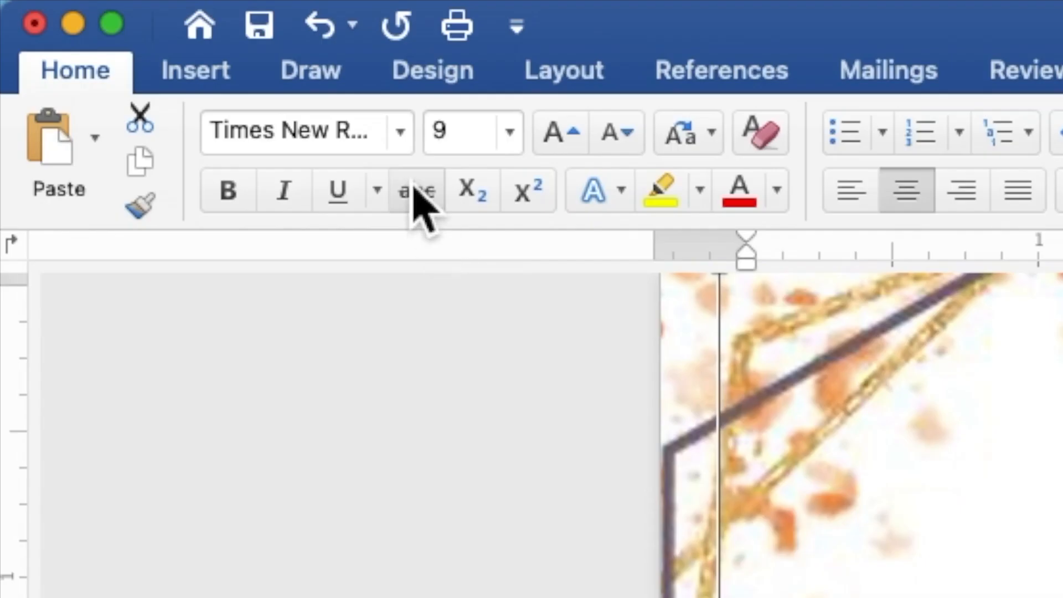
left_click(155, 29)
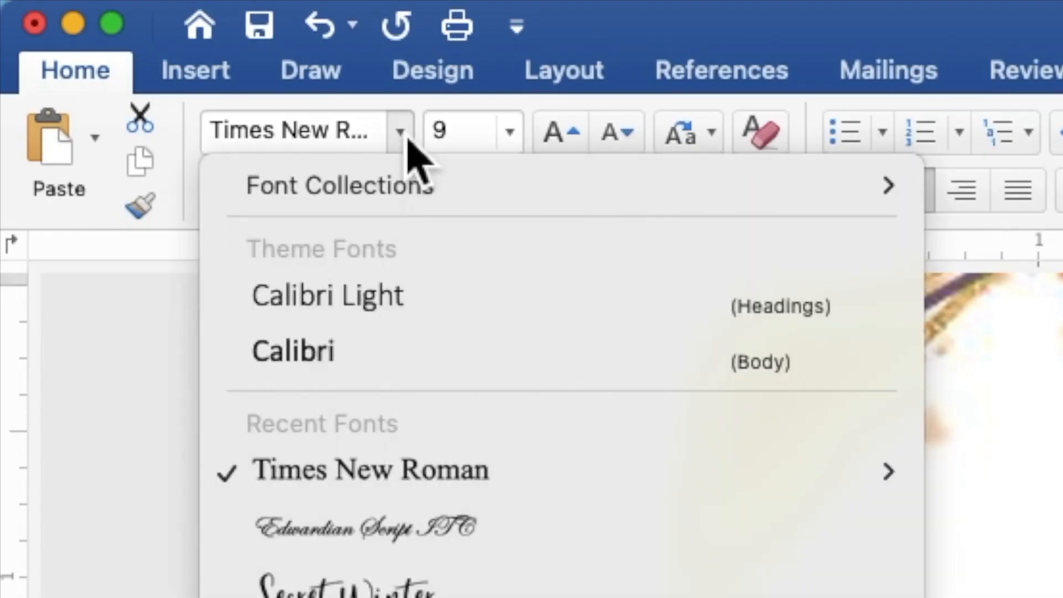
left_click(459, 526)
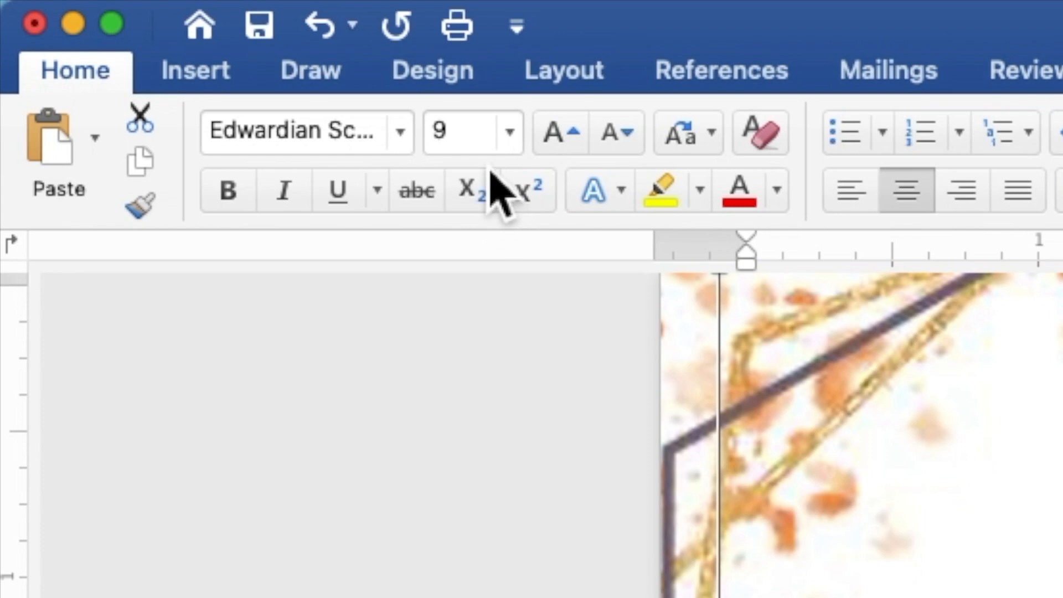
left_click(480, 140)
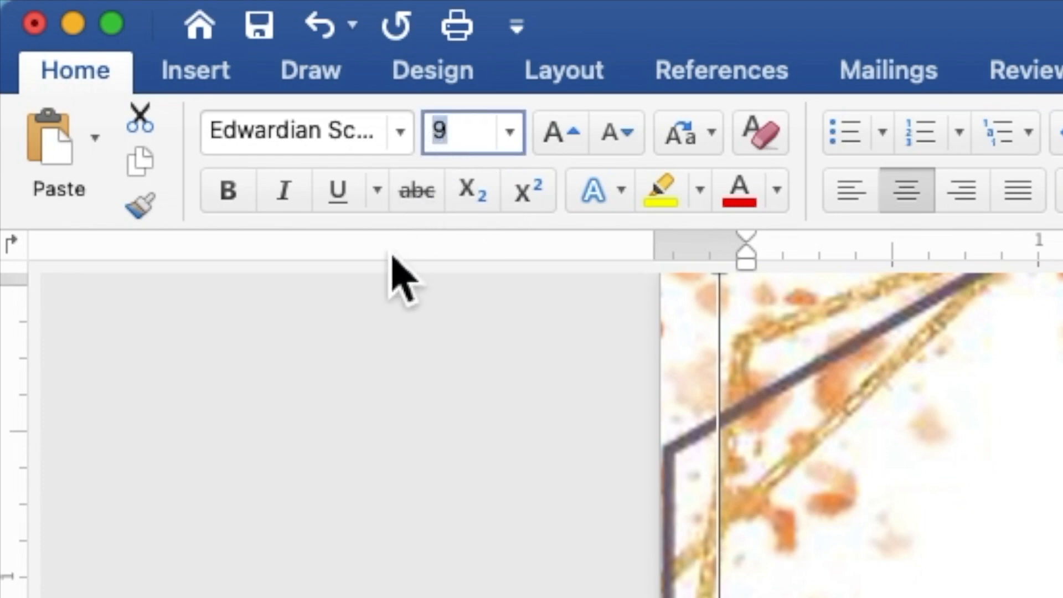
type("20")
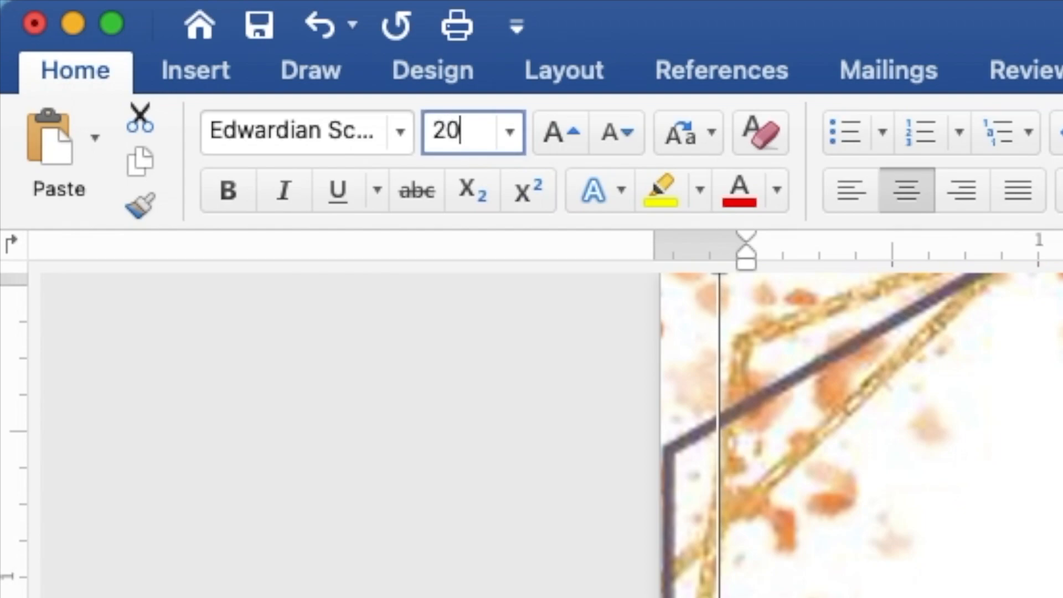
key("Return")
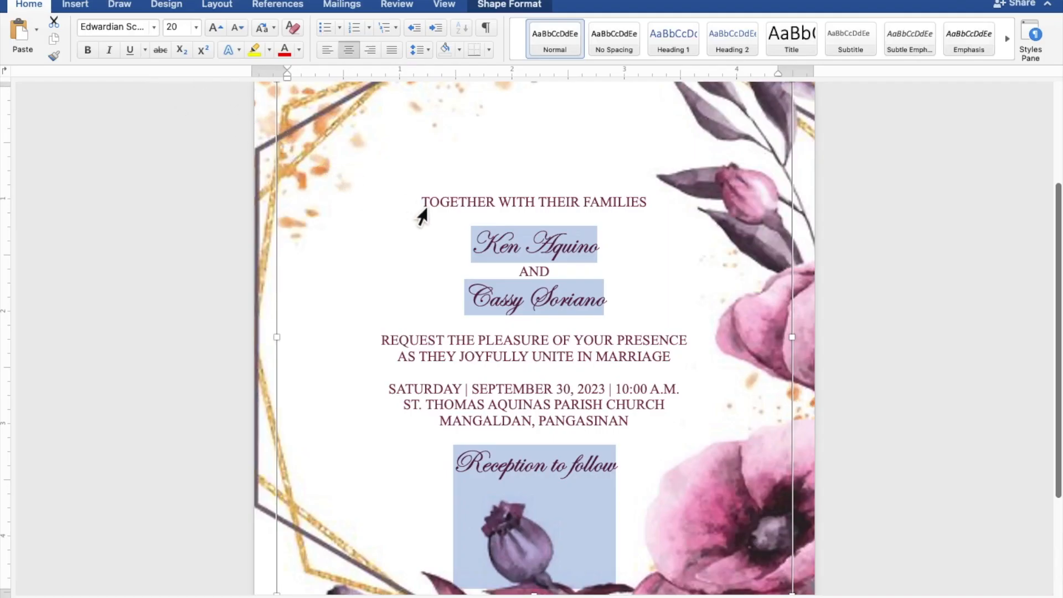
- Resize both of the couple's Edwardian Script names from 20 pt to 40 pt
left_click(601, 251)
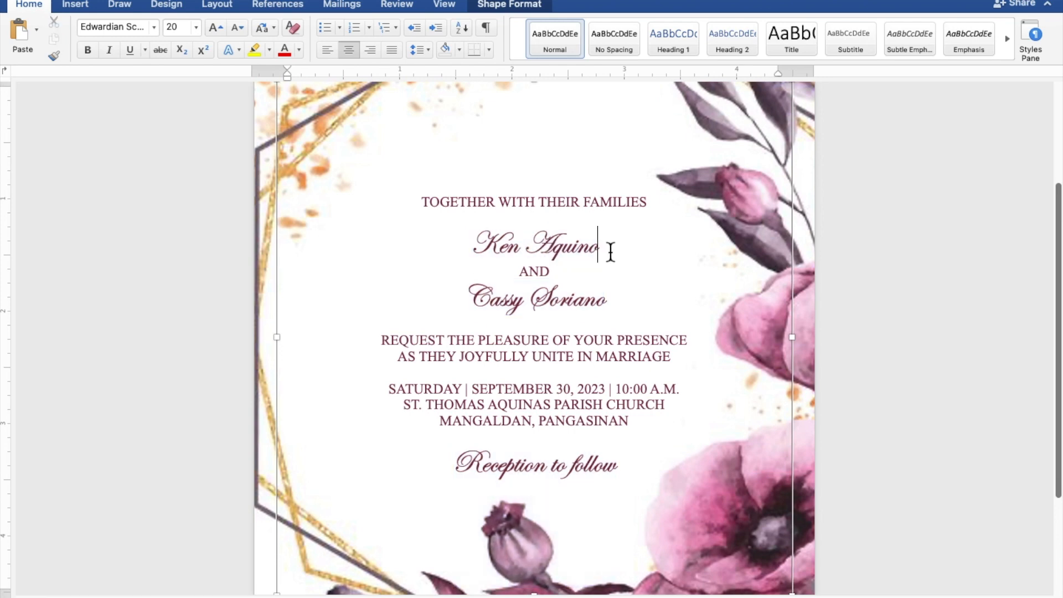
left_click_drag(605, 249, 500, 252)
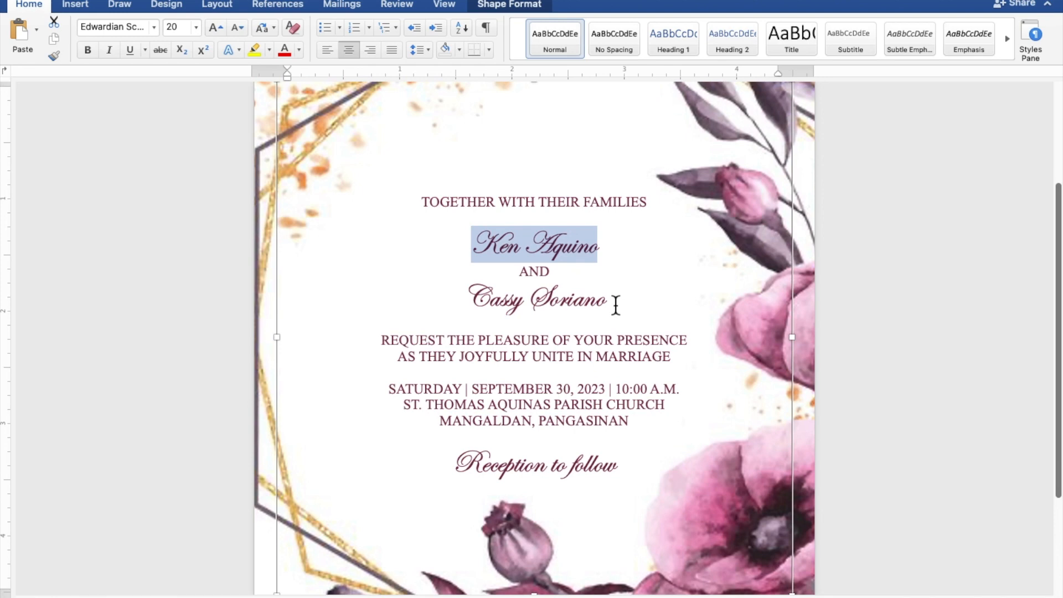
left_click_drag(615, 304, 468, 304)
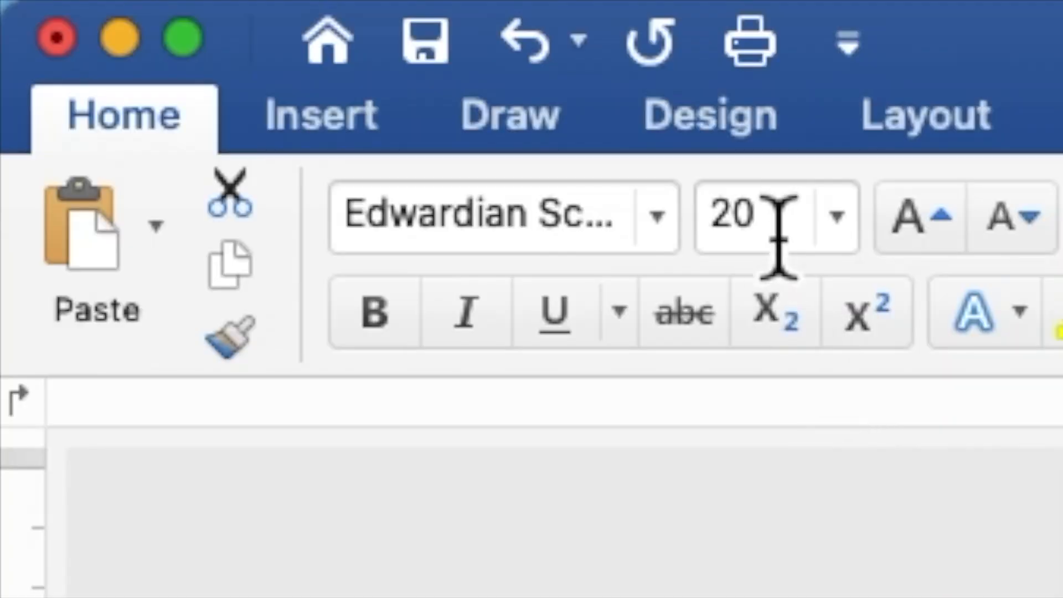
left_click_drag(180, 32, 167, 30)
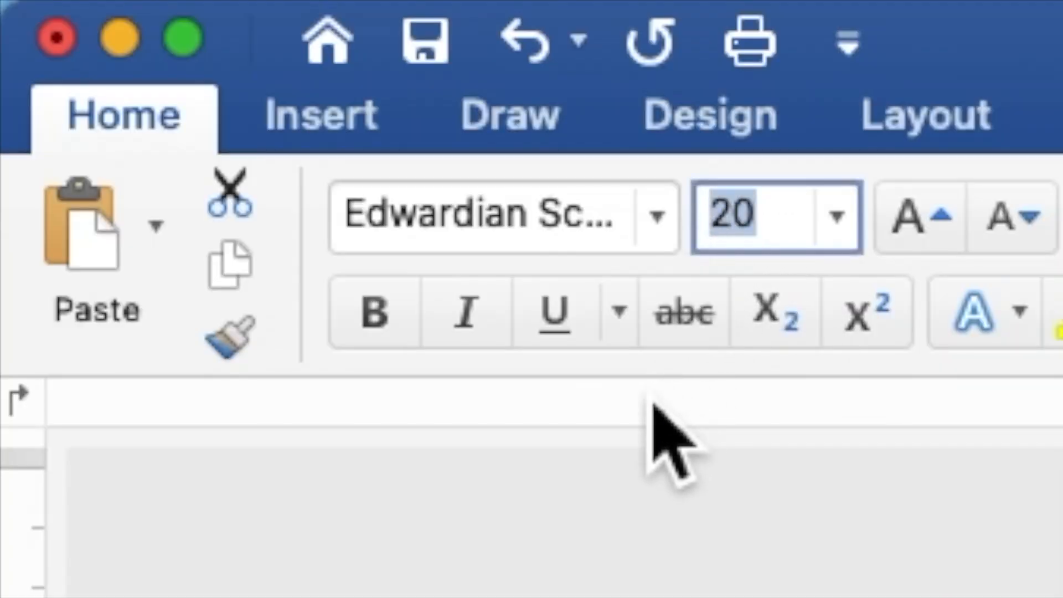
type("40")
key("Return")
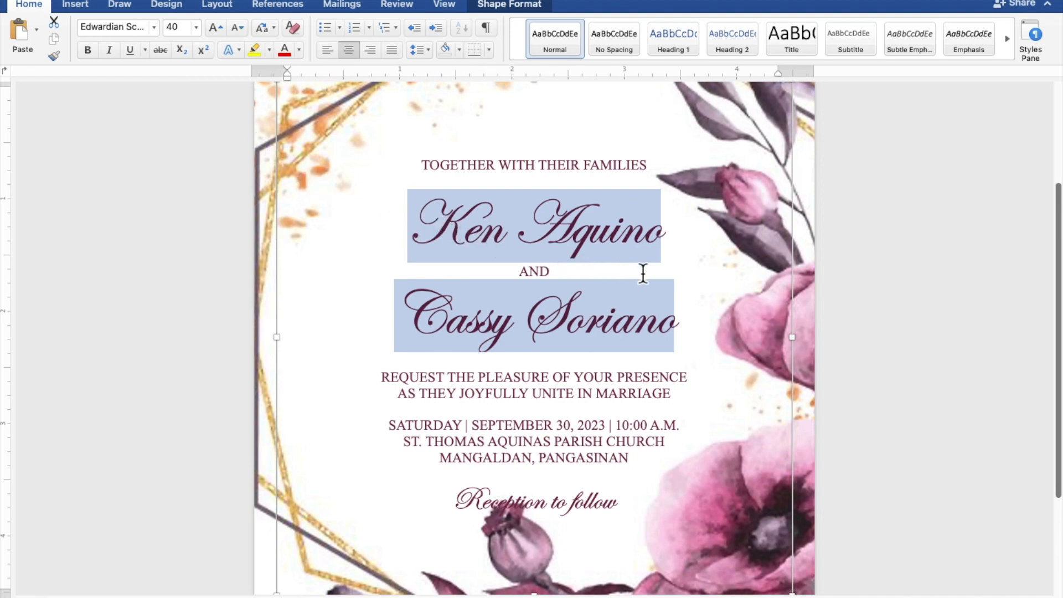
scroll(643, 274, "down", 5)
scroll(644, 274, "down", 3)
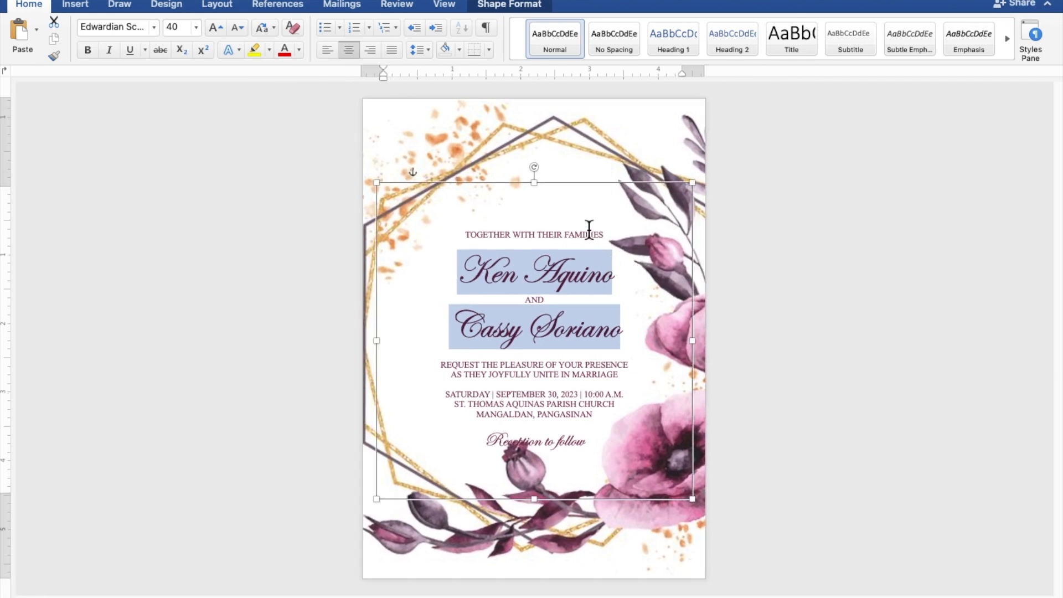
- Raise the text box slightly and add blank lines below TOGETHER WITH THEIR FAMILIES and the second name
left_click(583, 191)
left_click_drag(582, 190, 583, 170)
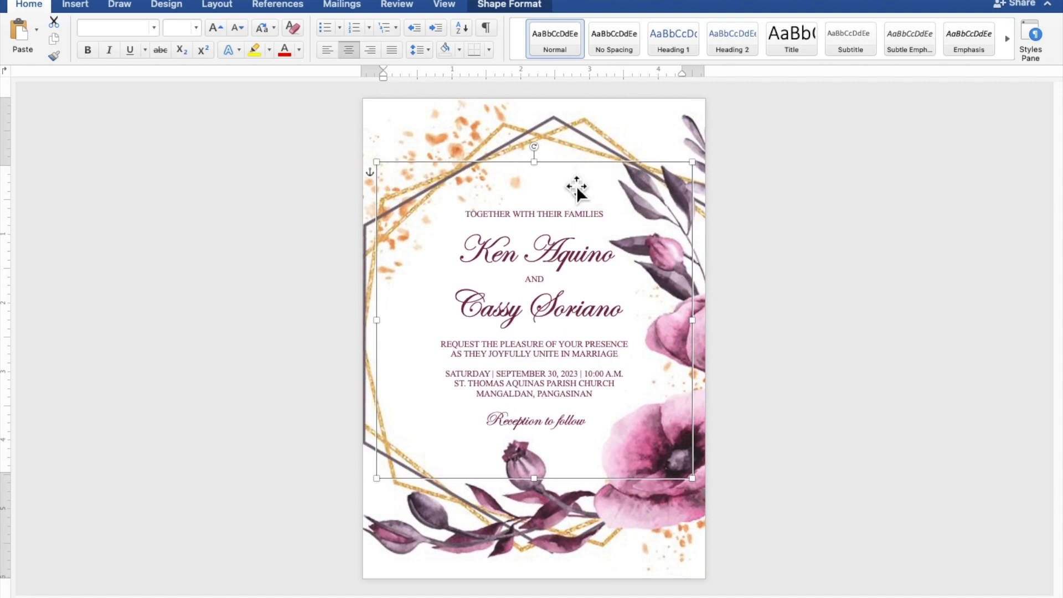
left_click(563, 227)
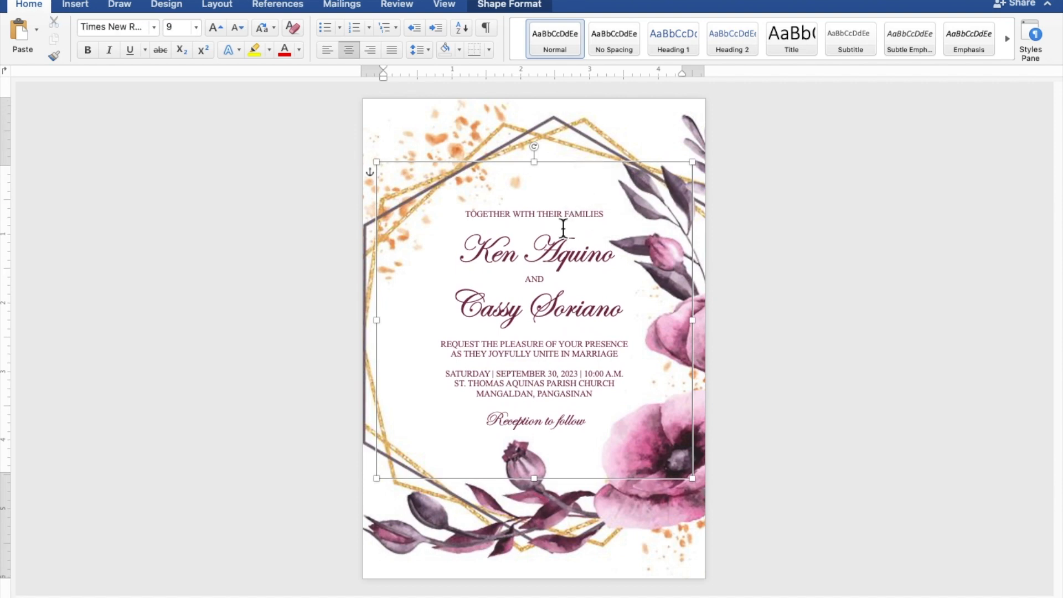
key("Return")
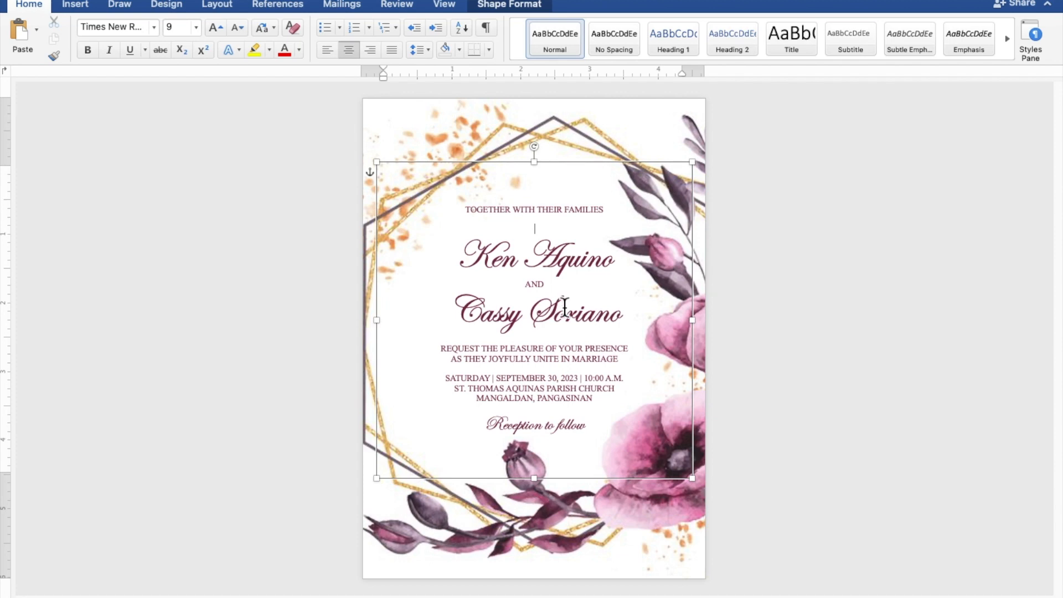
key("Return")
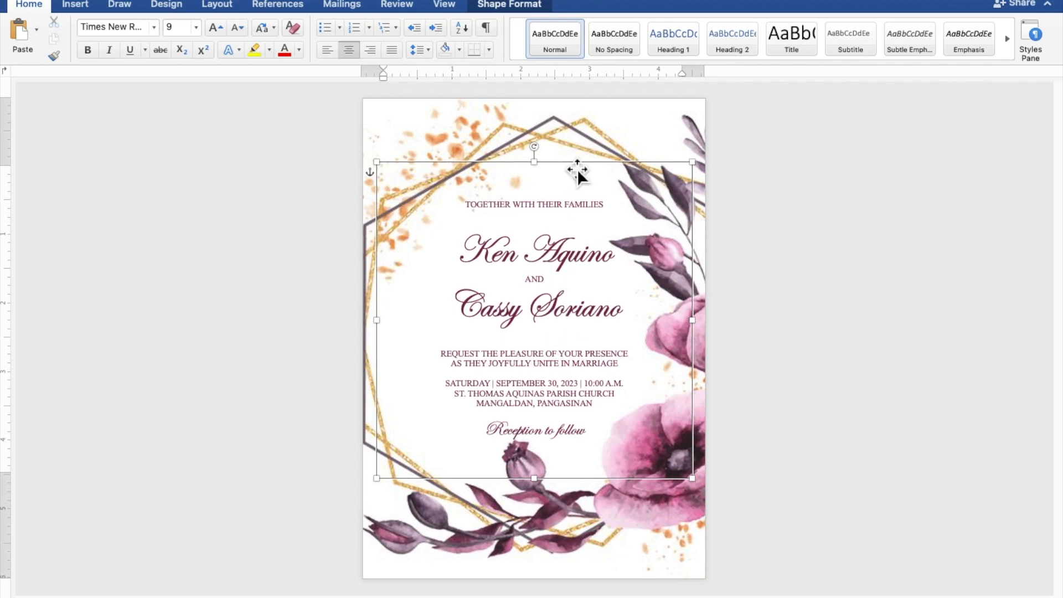
- Fine-tune the text box to a 0.84" top position inside the gold frame
left_click_drag(577, 170, 579, 162)
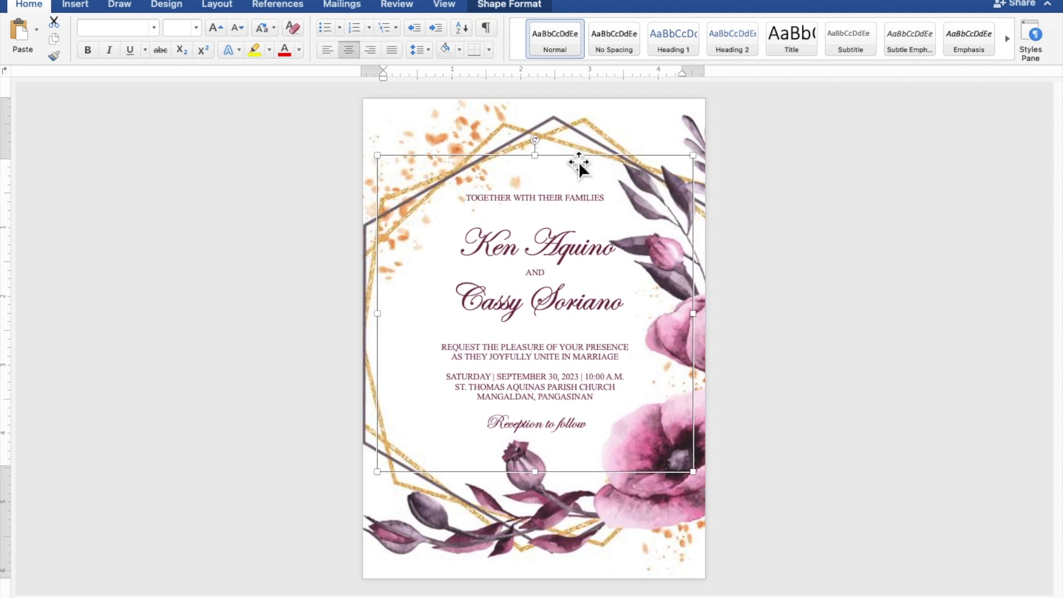
key("Down")
key("Down")
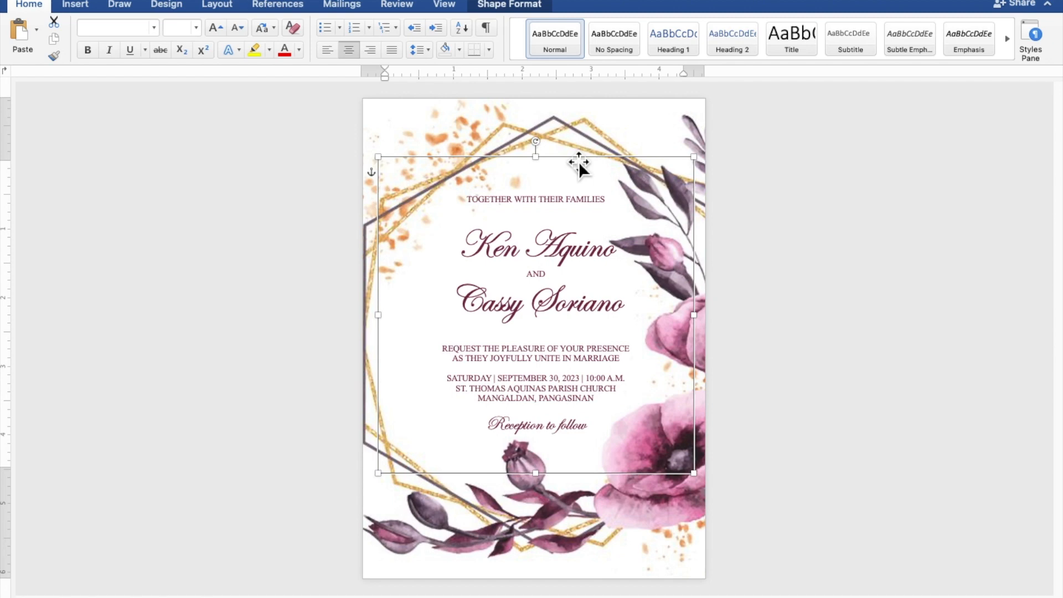
left_click(907, 254)
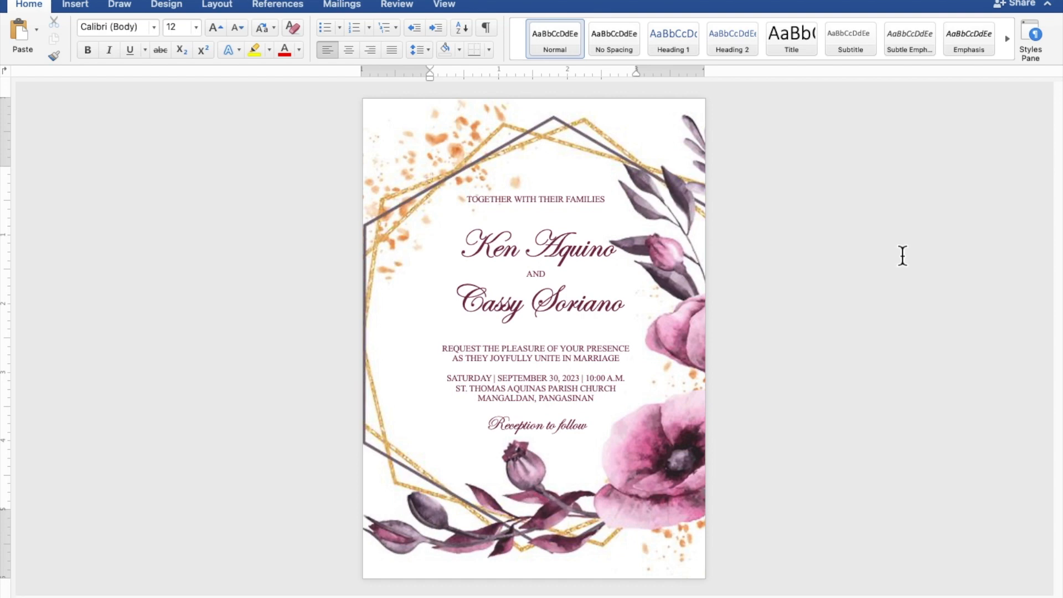